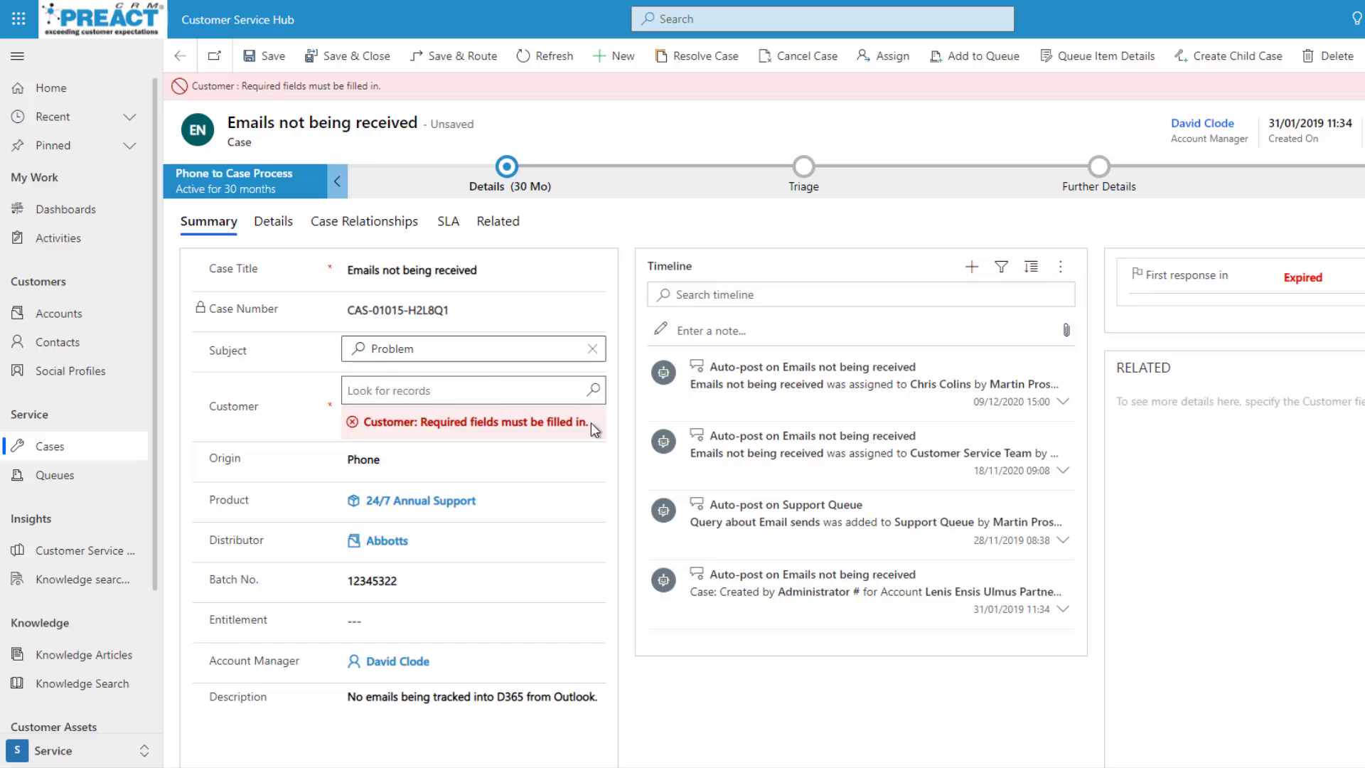
In Advanced lookup for Customer, toggle Contacts back to Accounts and search 'secon'
left_click(595, 392)
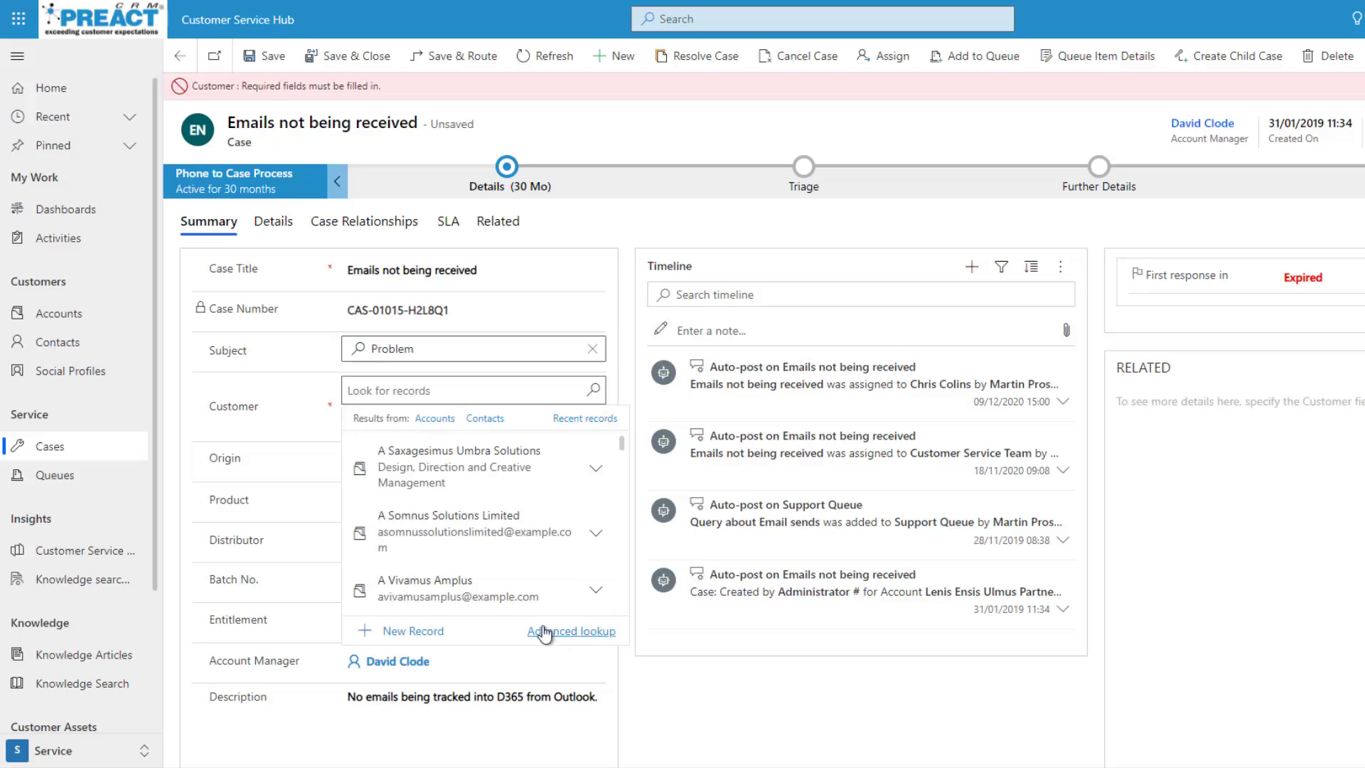
left_click(573, 632)
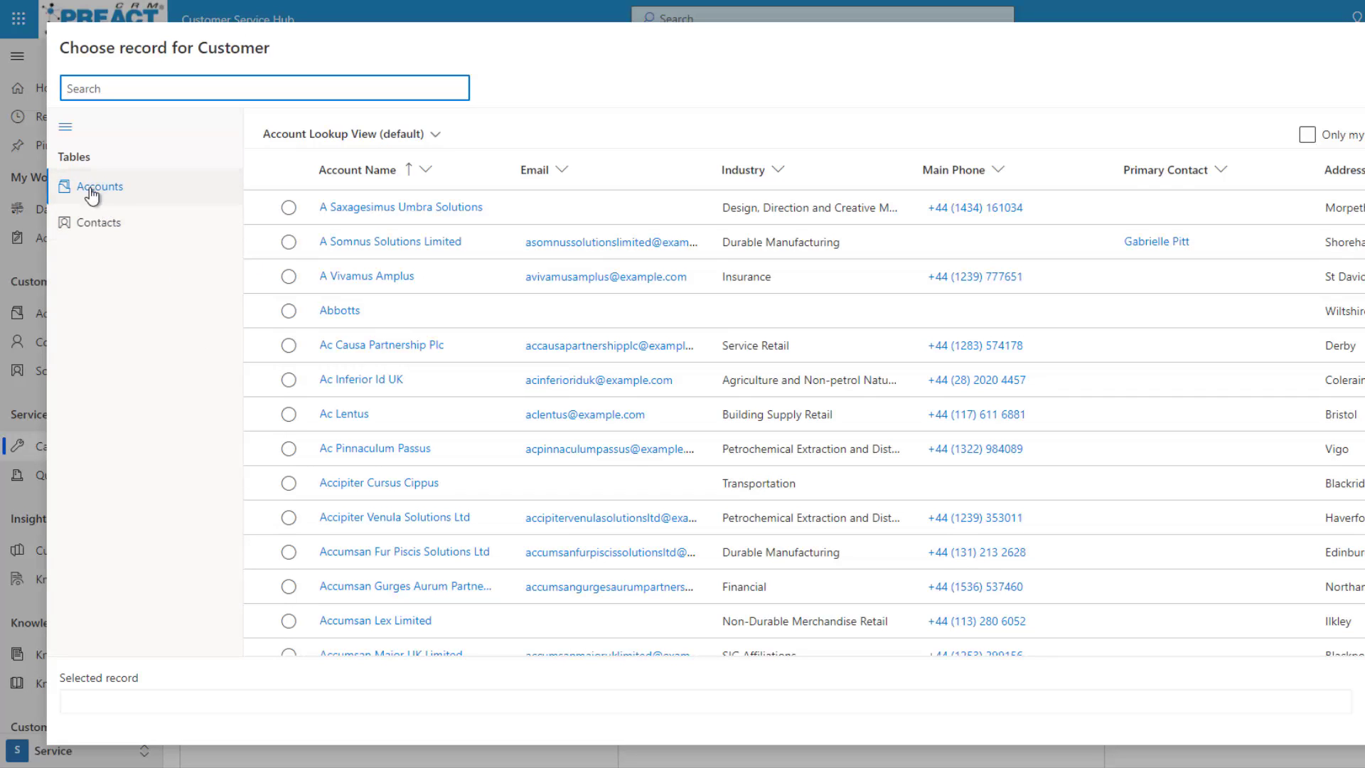
left_click(79, 223)
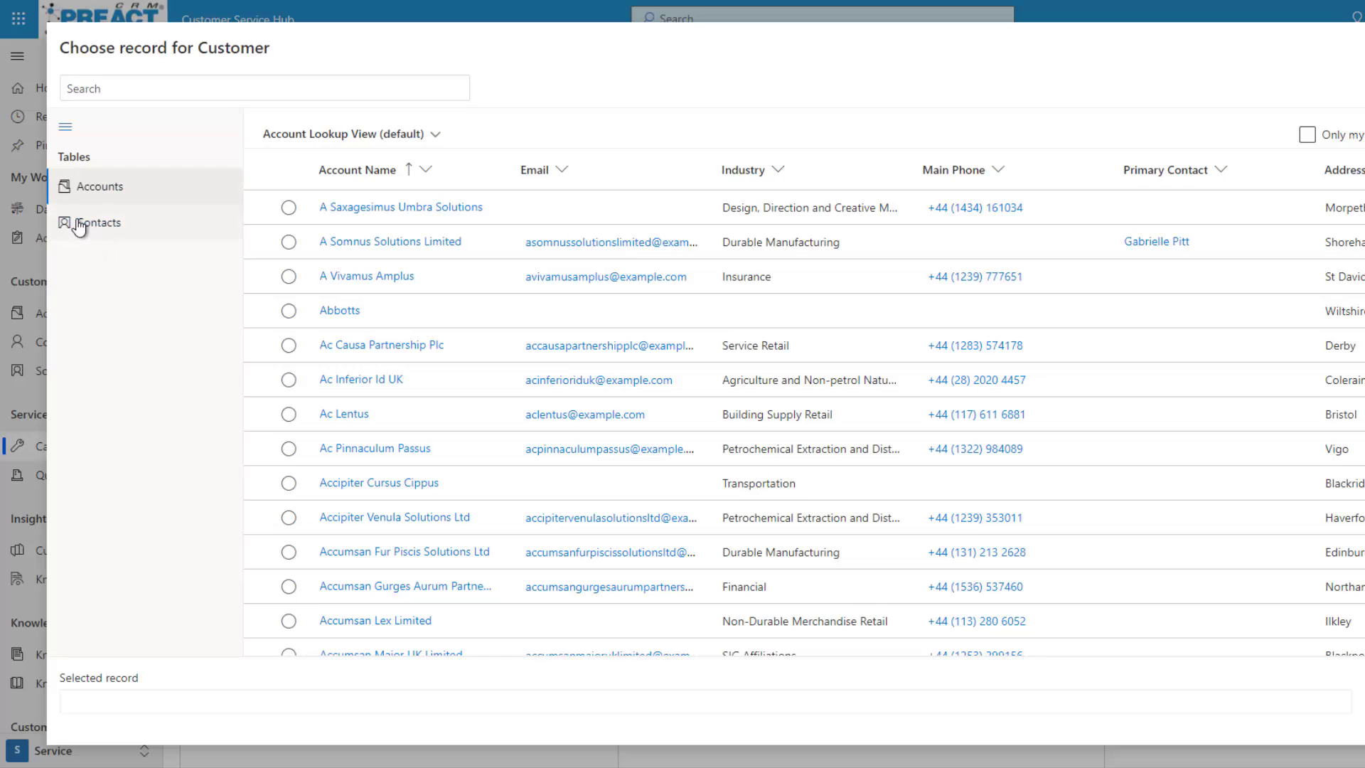
left_click(133, 190)
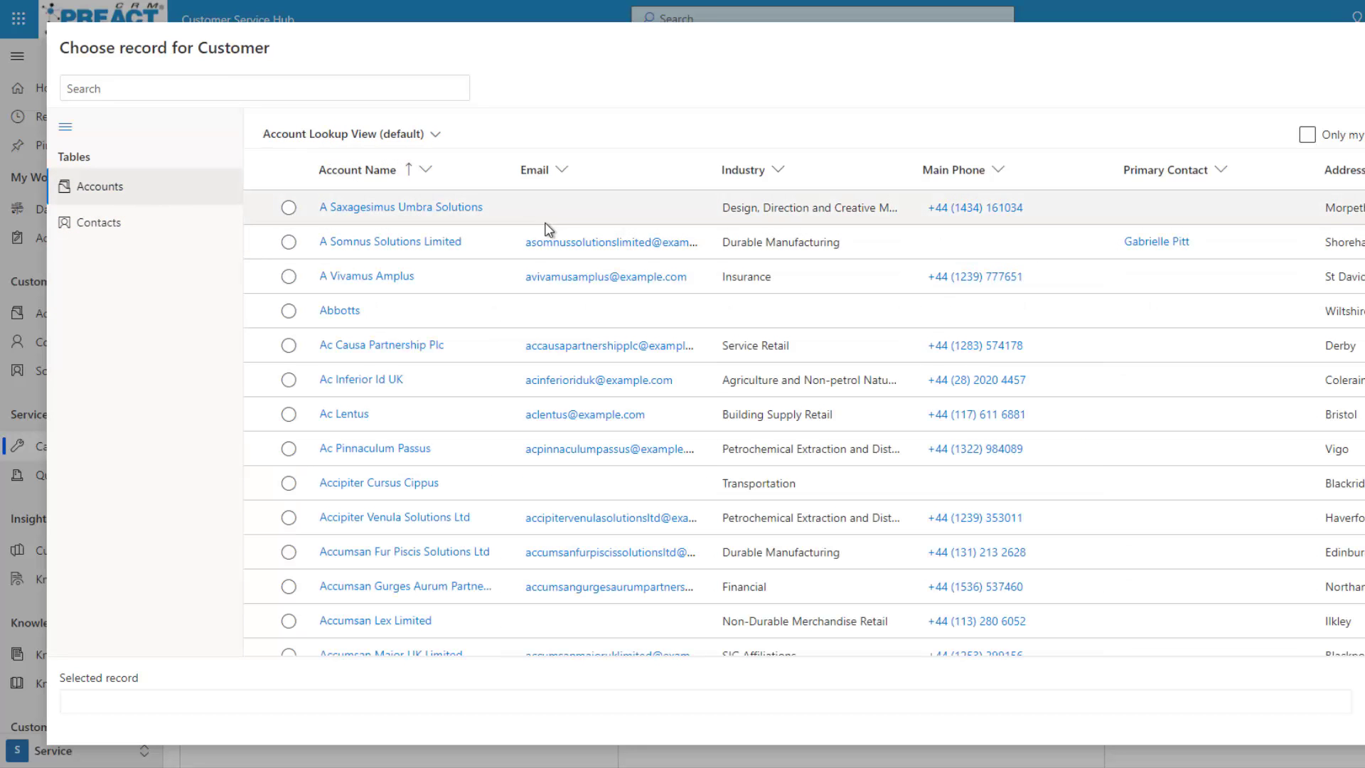
left_click(106, 88)
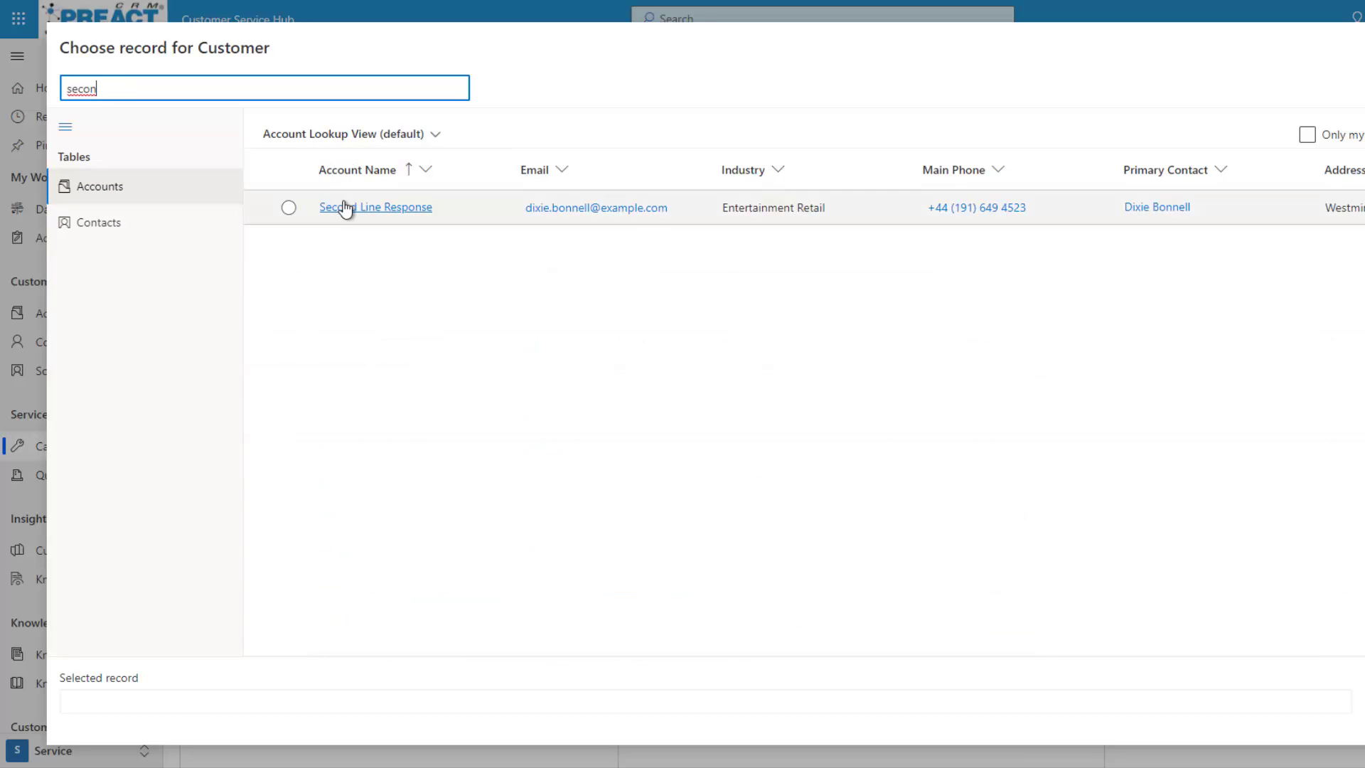
Preview the Second Line Response account record, then clear the 'secon' search
left_click(382, 209)
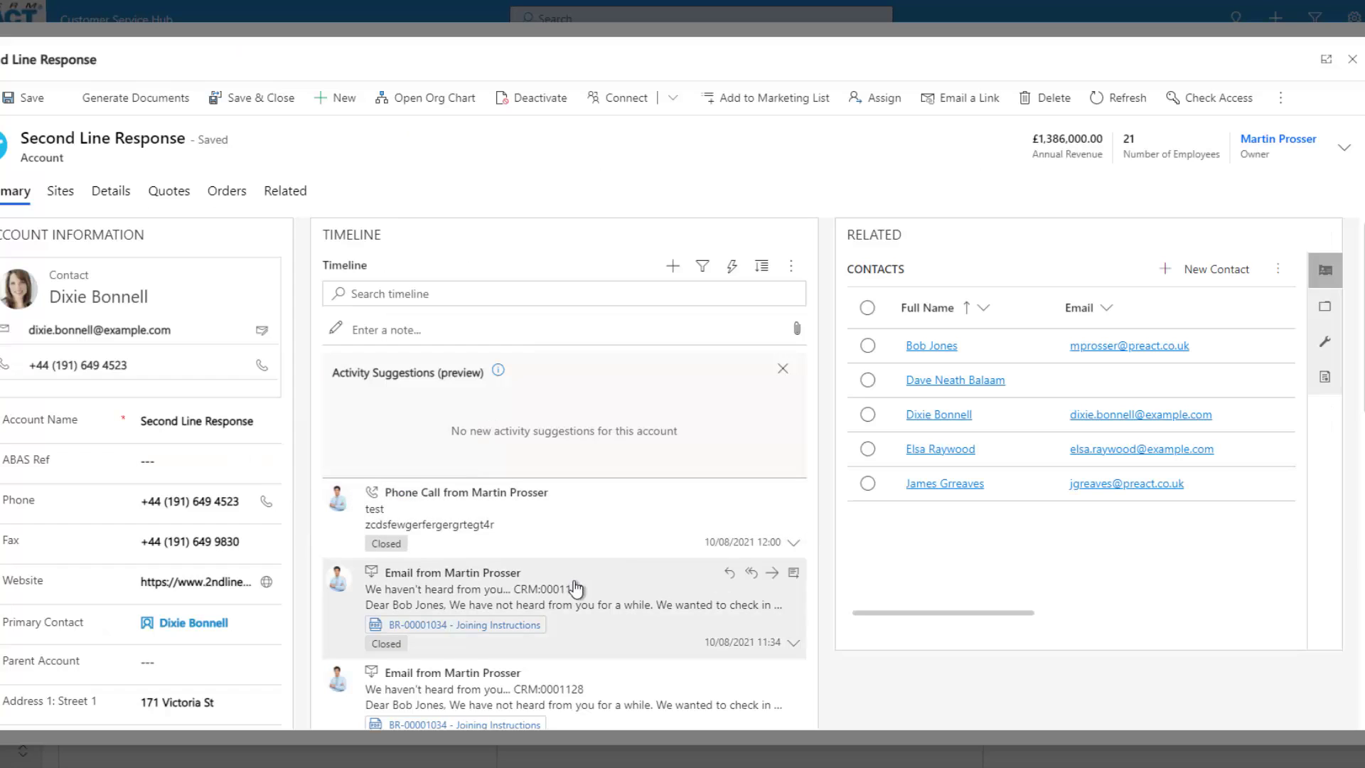
left_click(1353, 61)
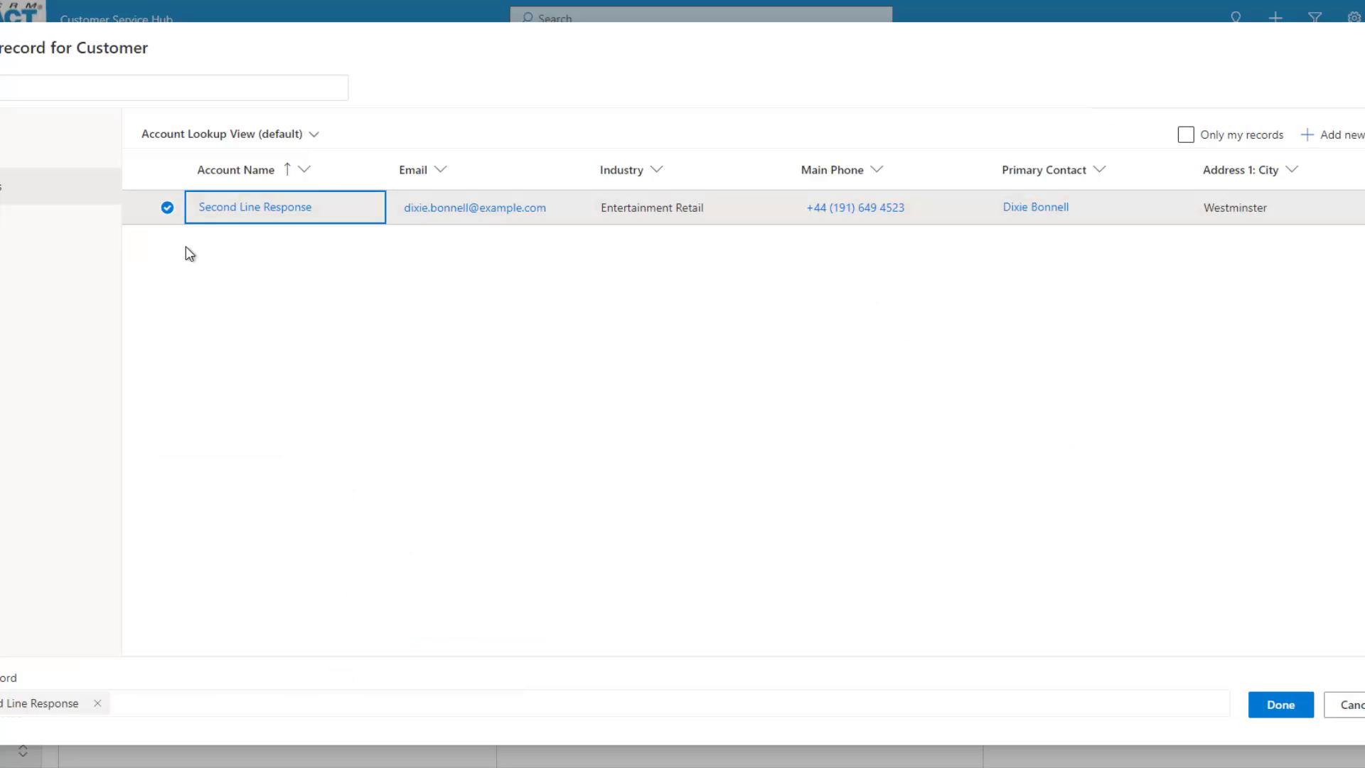
left_click(167, 207)
left_click_drag(62, 89, 22, 89)
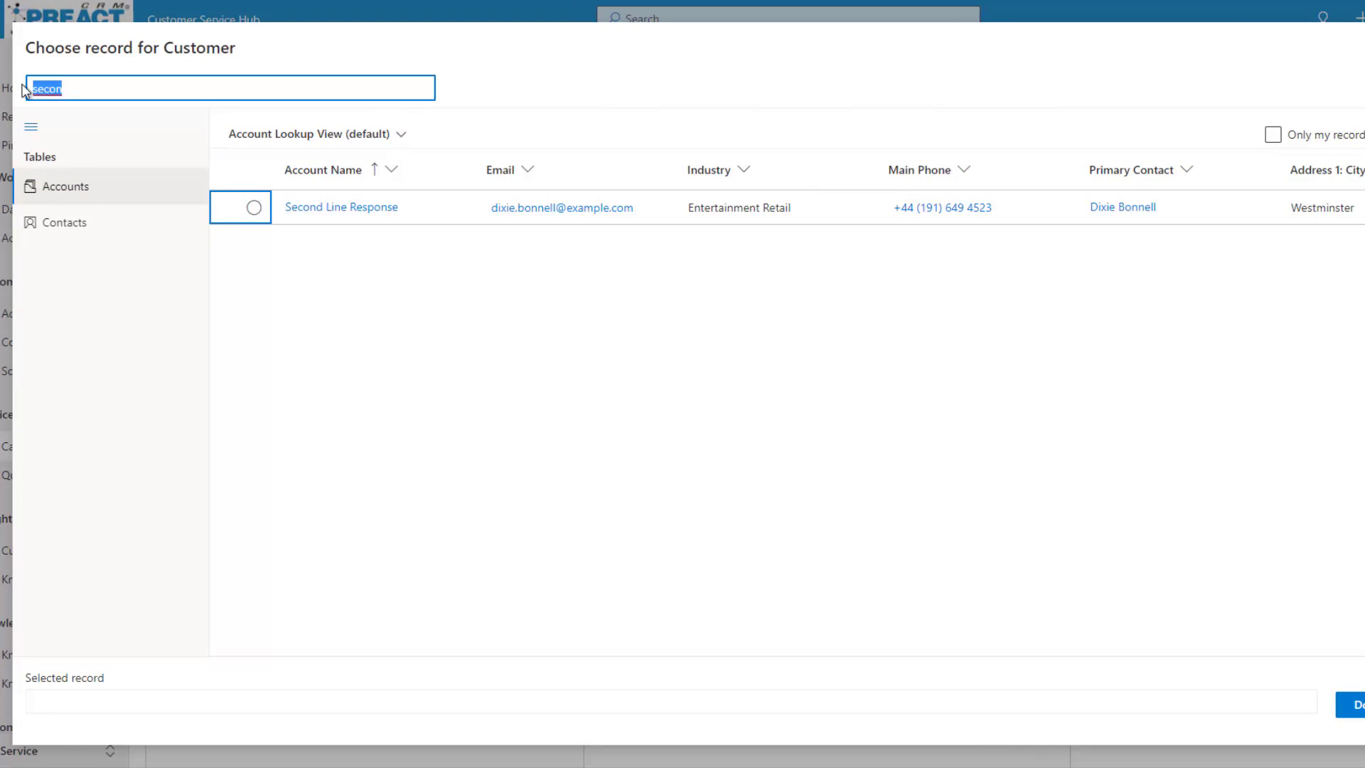
key("BackSpace")
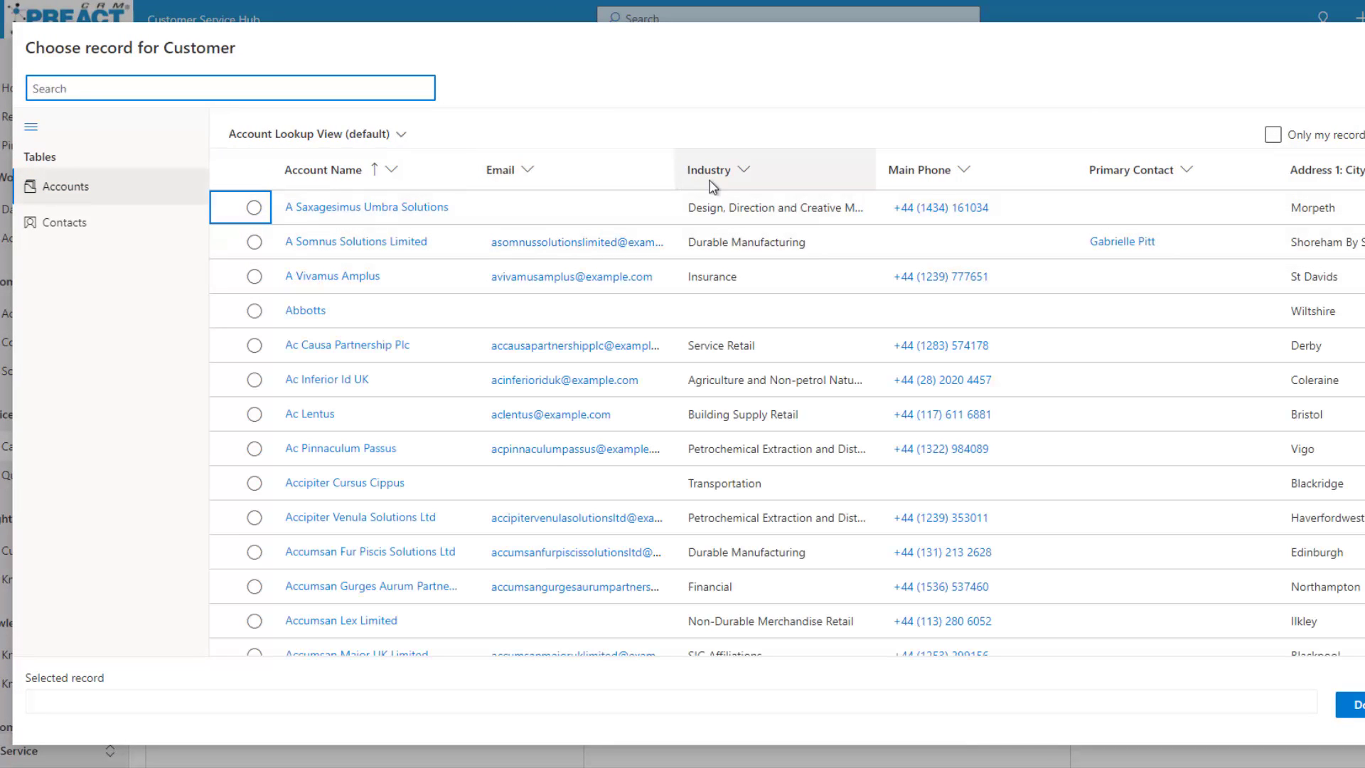
Check the Industry sort options and record types, then confirm Ac Lentus as customer
left_click(744, 170)
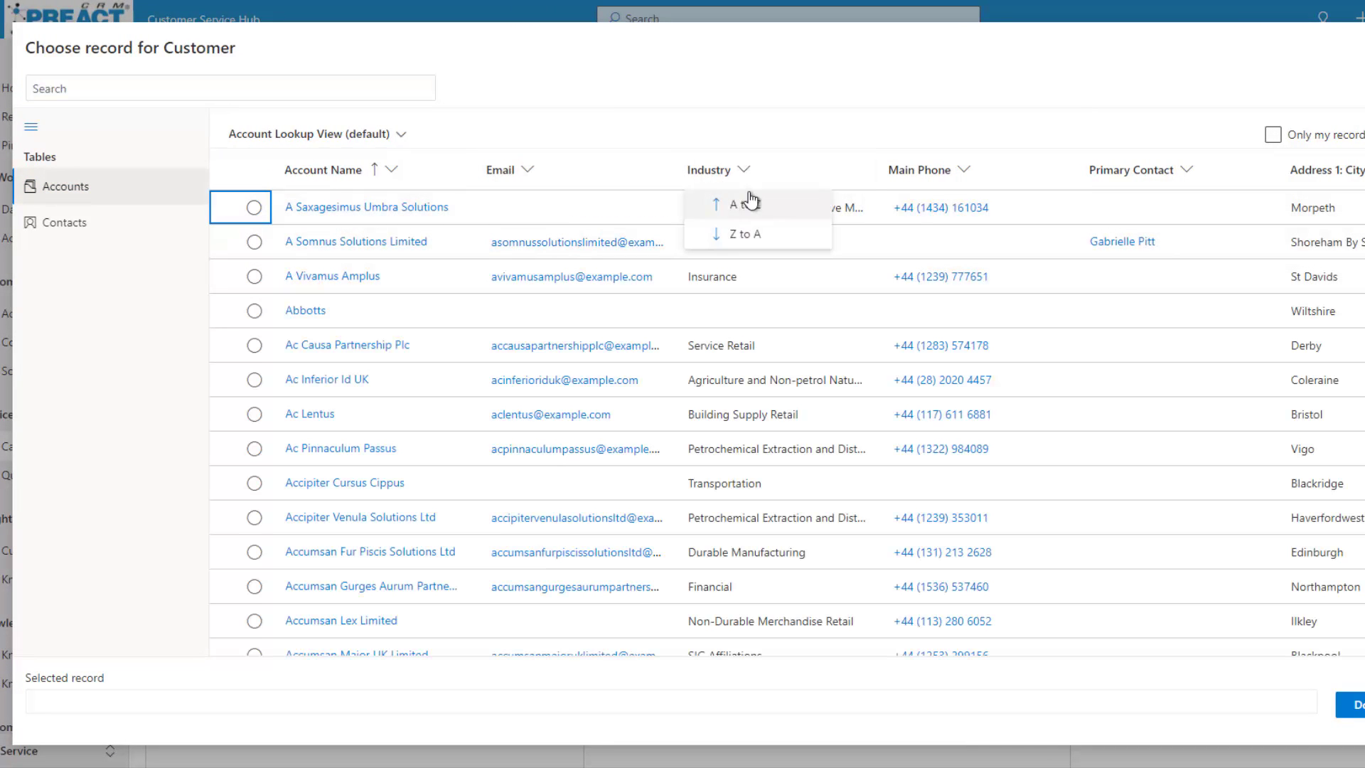
left_click(947, 128)
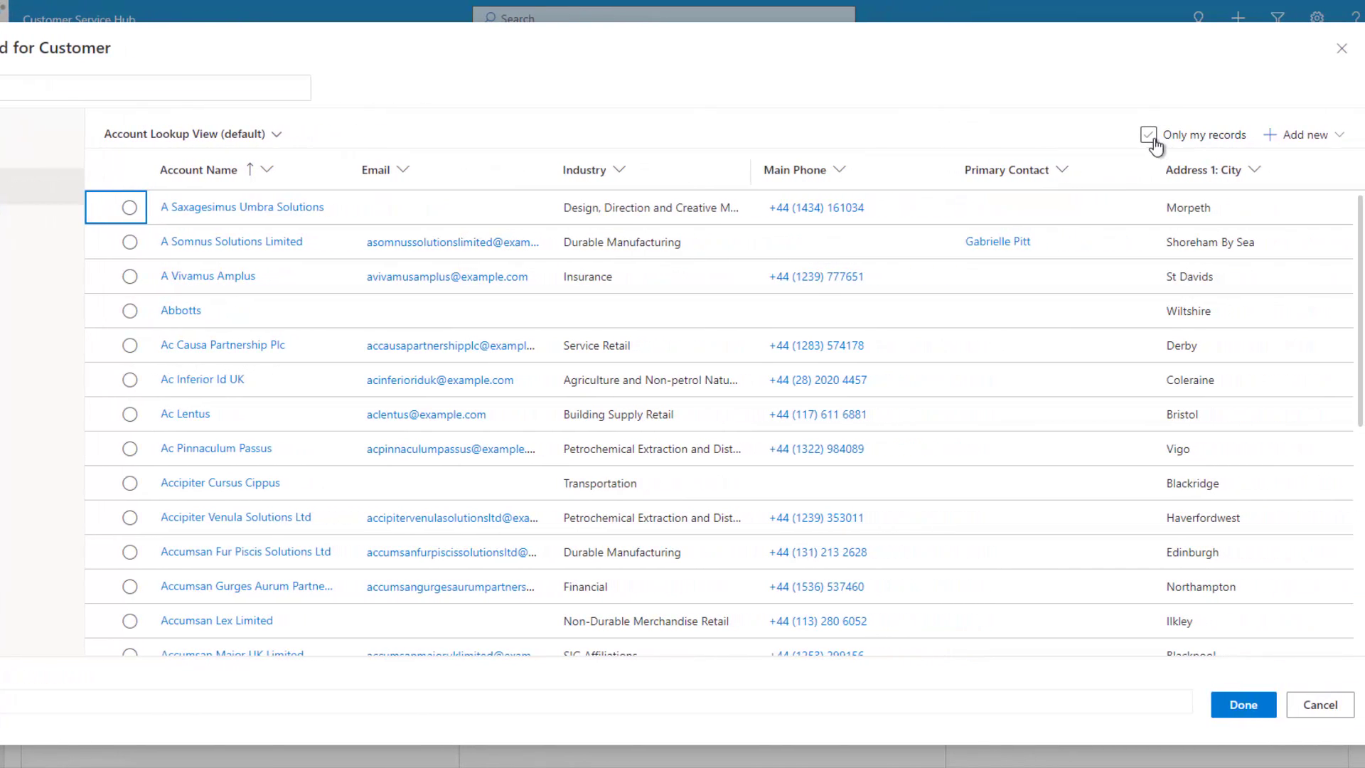
left_click(1340, 136)
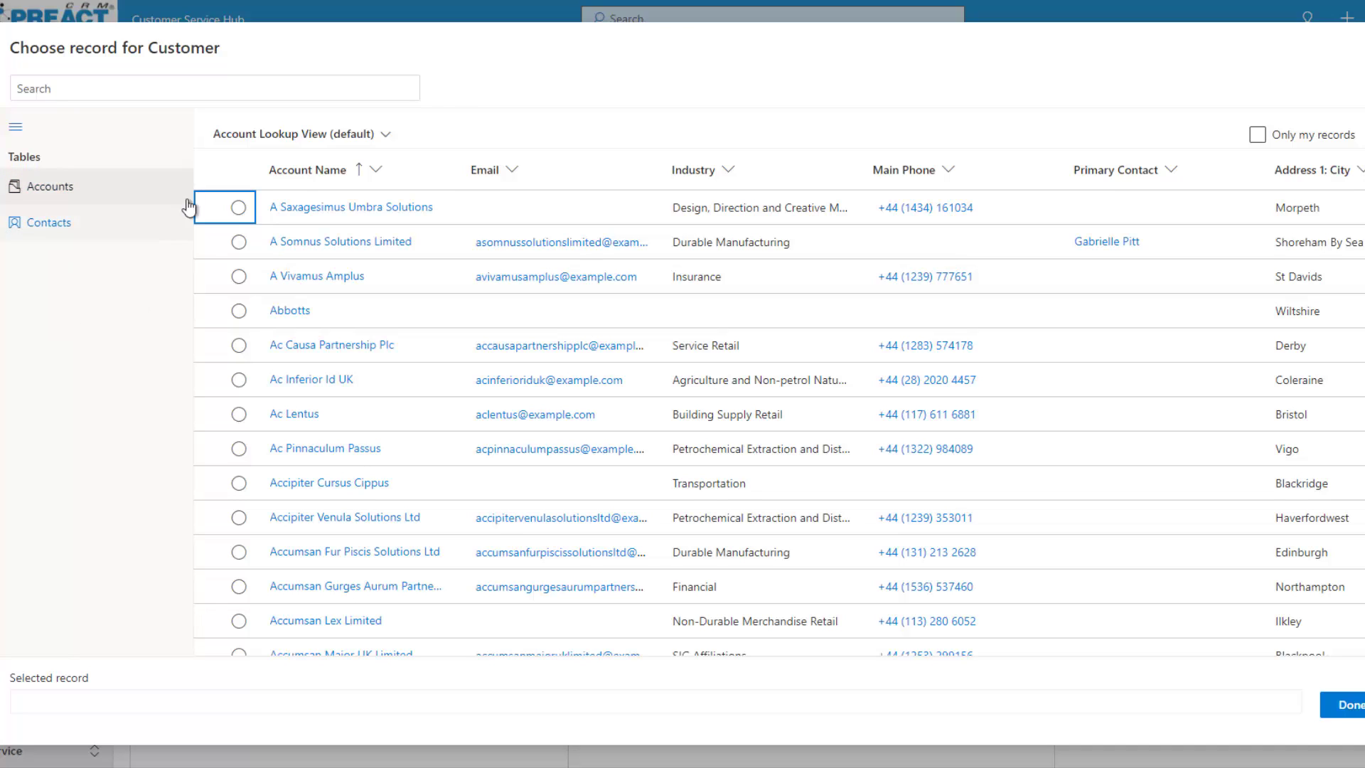
left_click(239, 415)
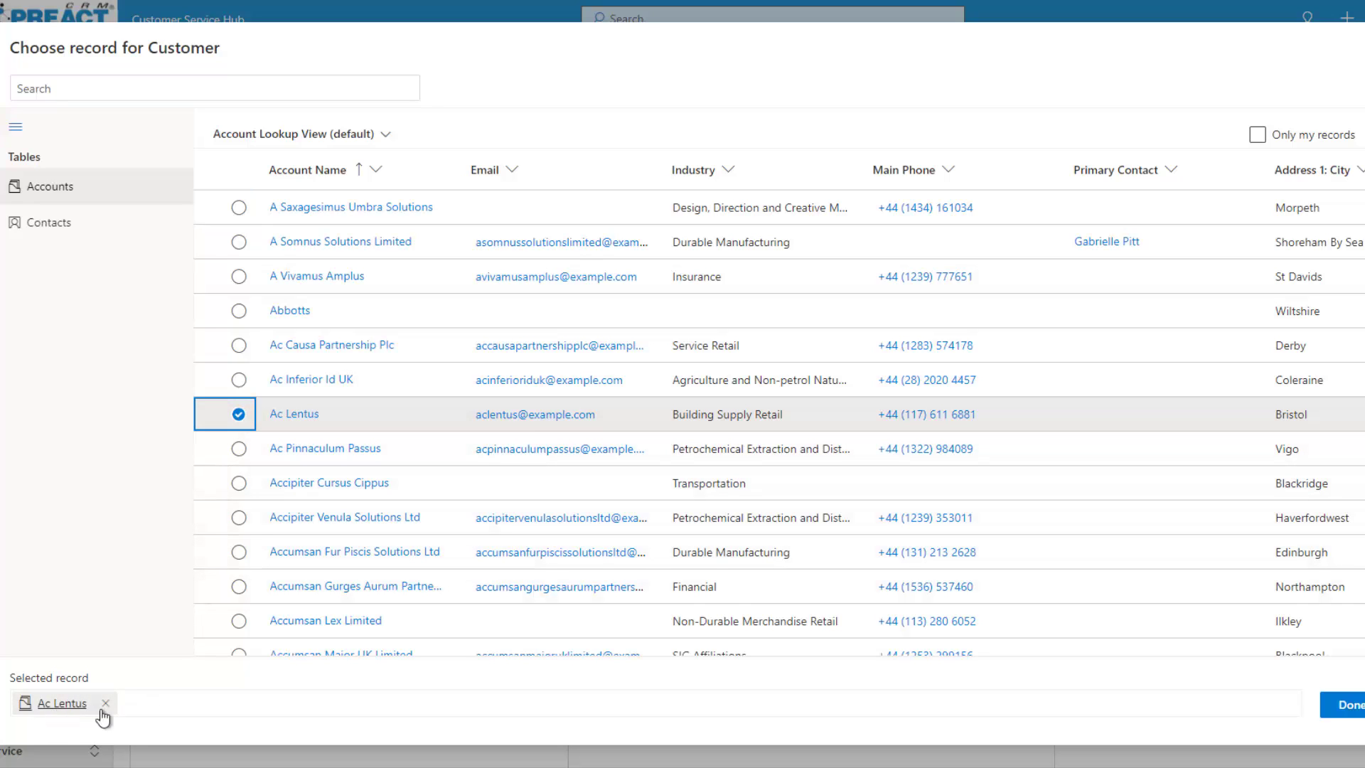
left_click(1360, 707)
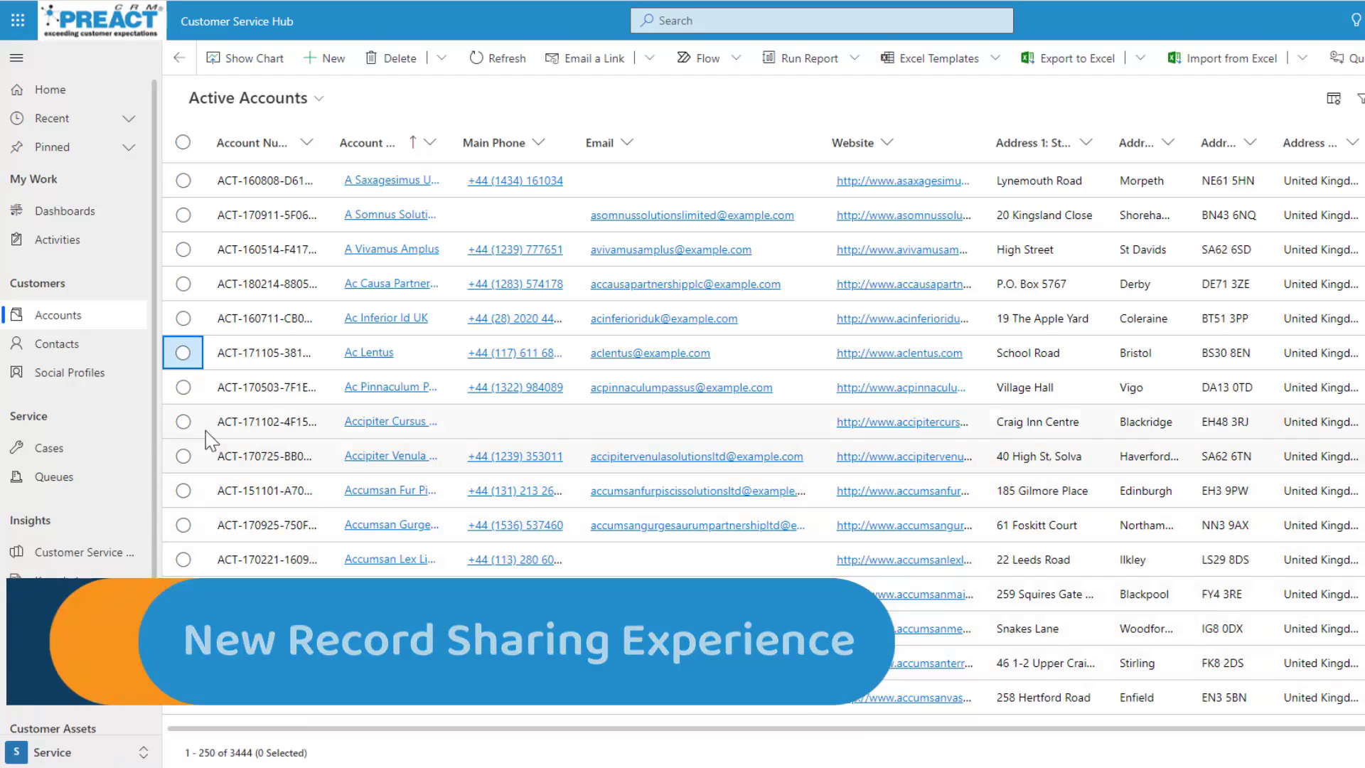
Tick the four accounts from Ac Inferior Id UK to Accipiter and bring up Share
left_click(184, 422)
left_click(184, 387)
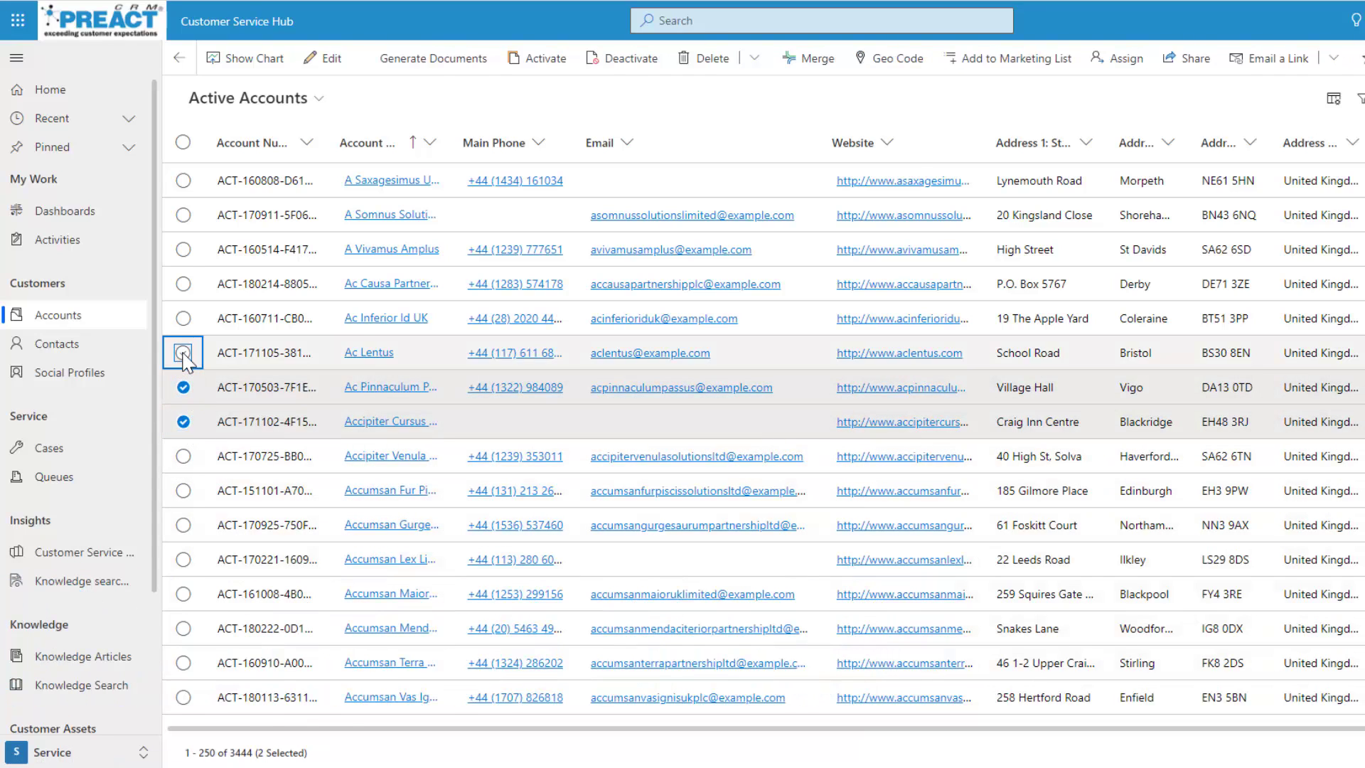
left_click(183, 353)
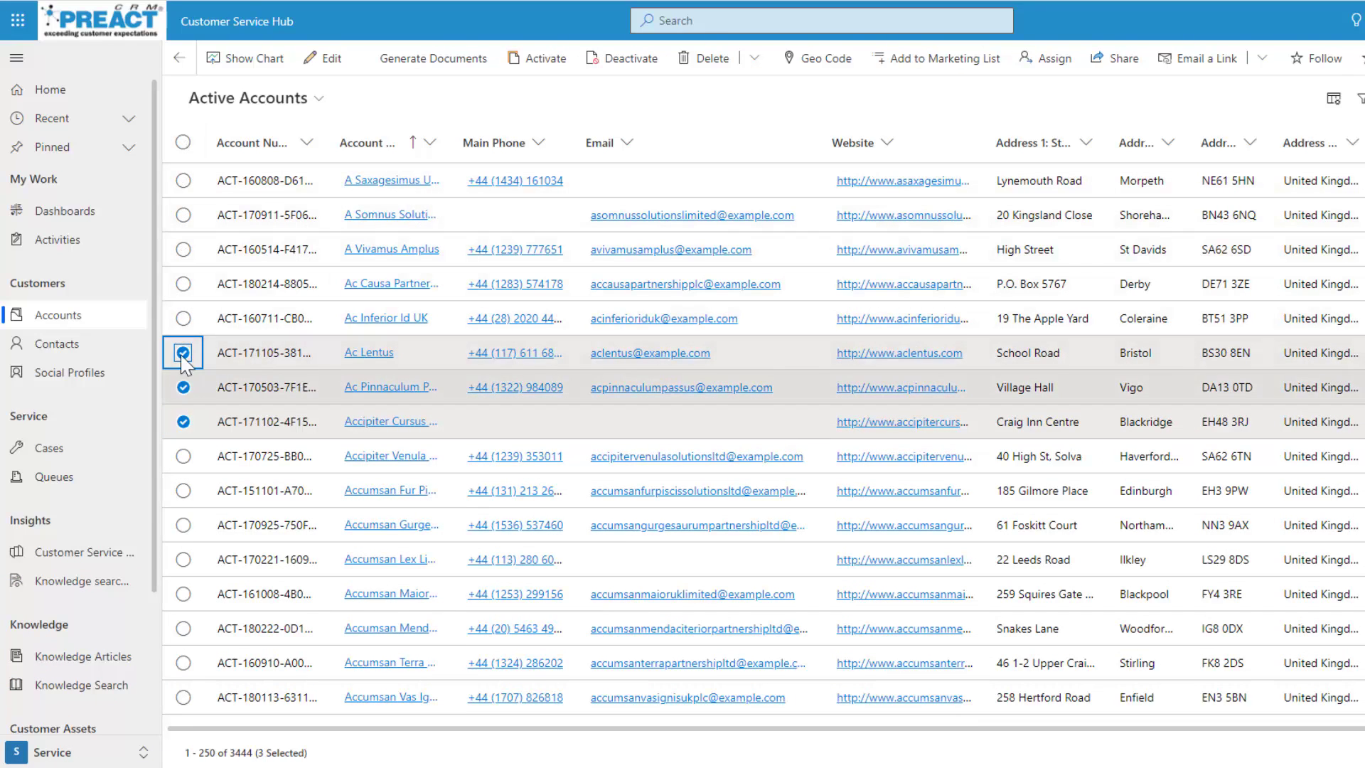
left_click(184, 319)
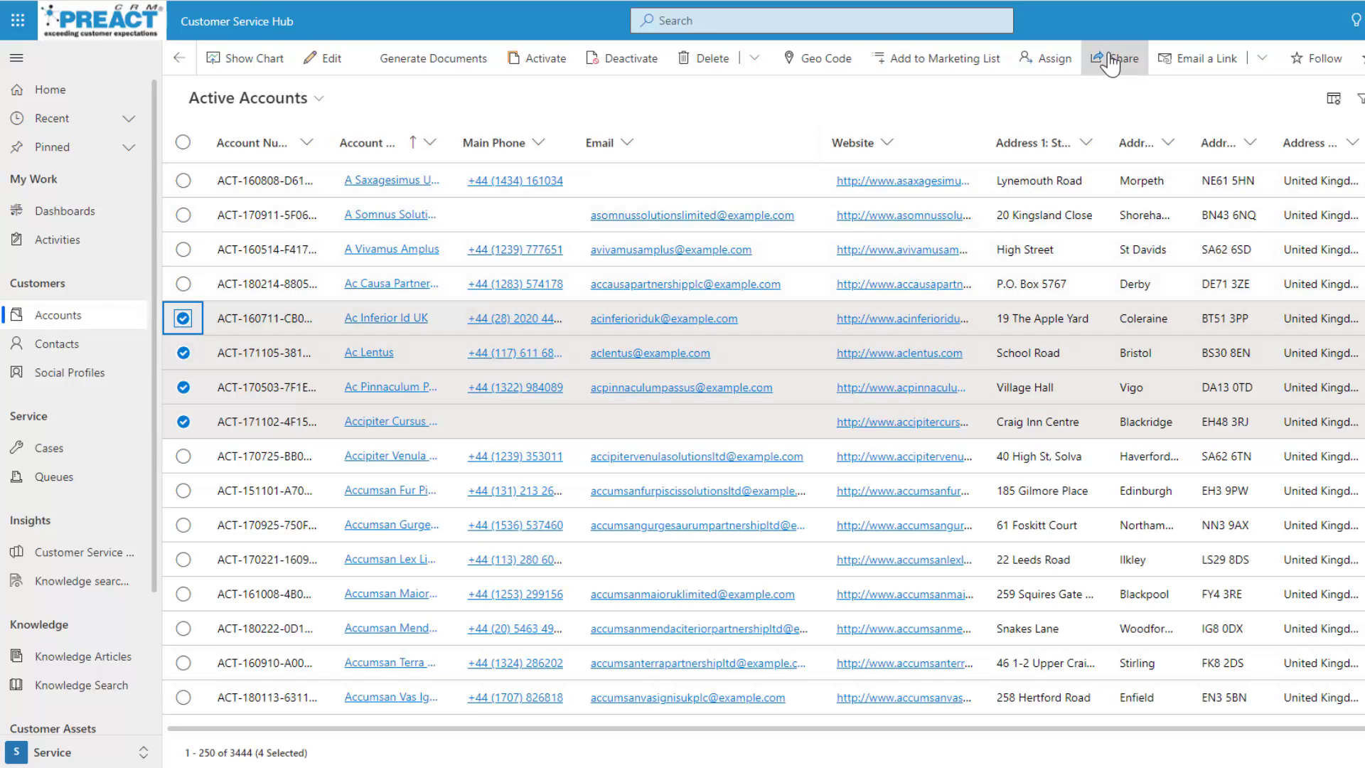
left_click(1118, 71)
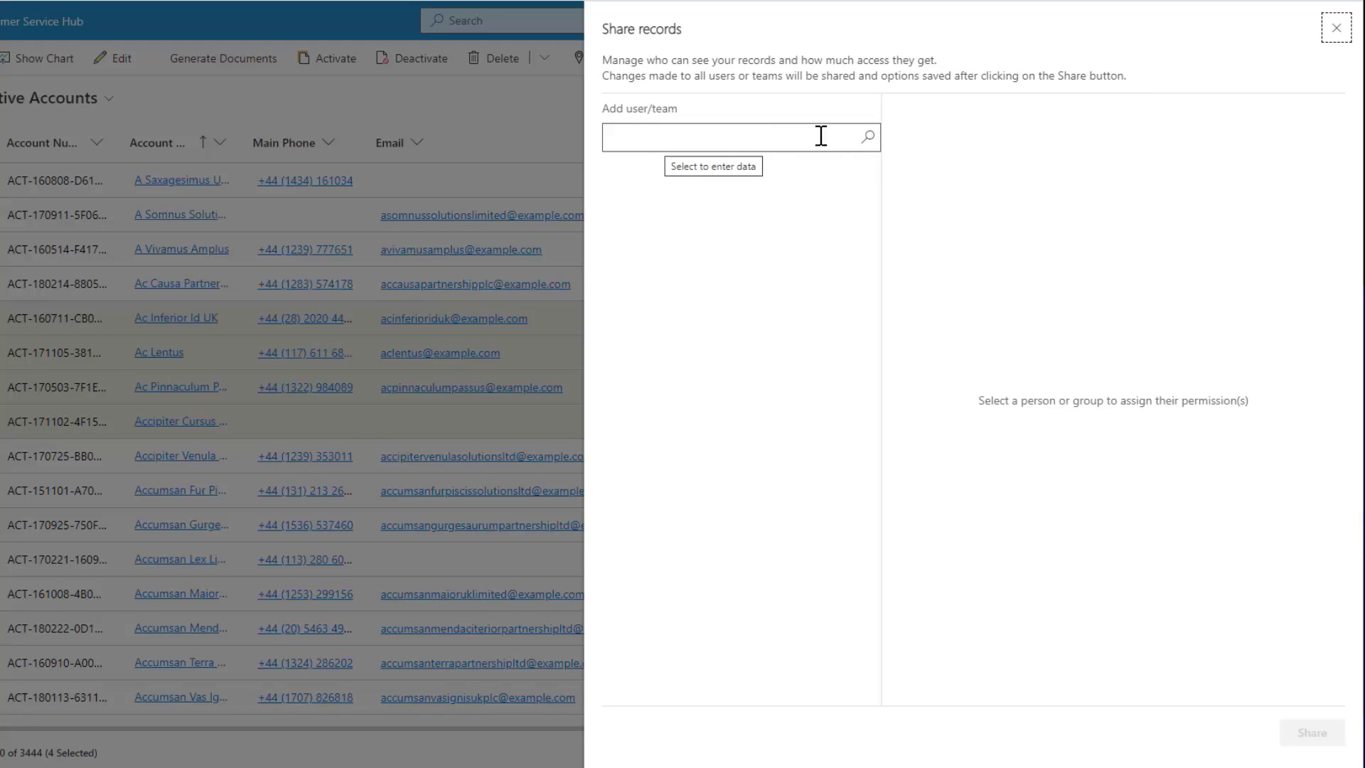
Add Customer Service Team and a user, granting the team Read, Write and Assign
left_click(869, 141)
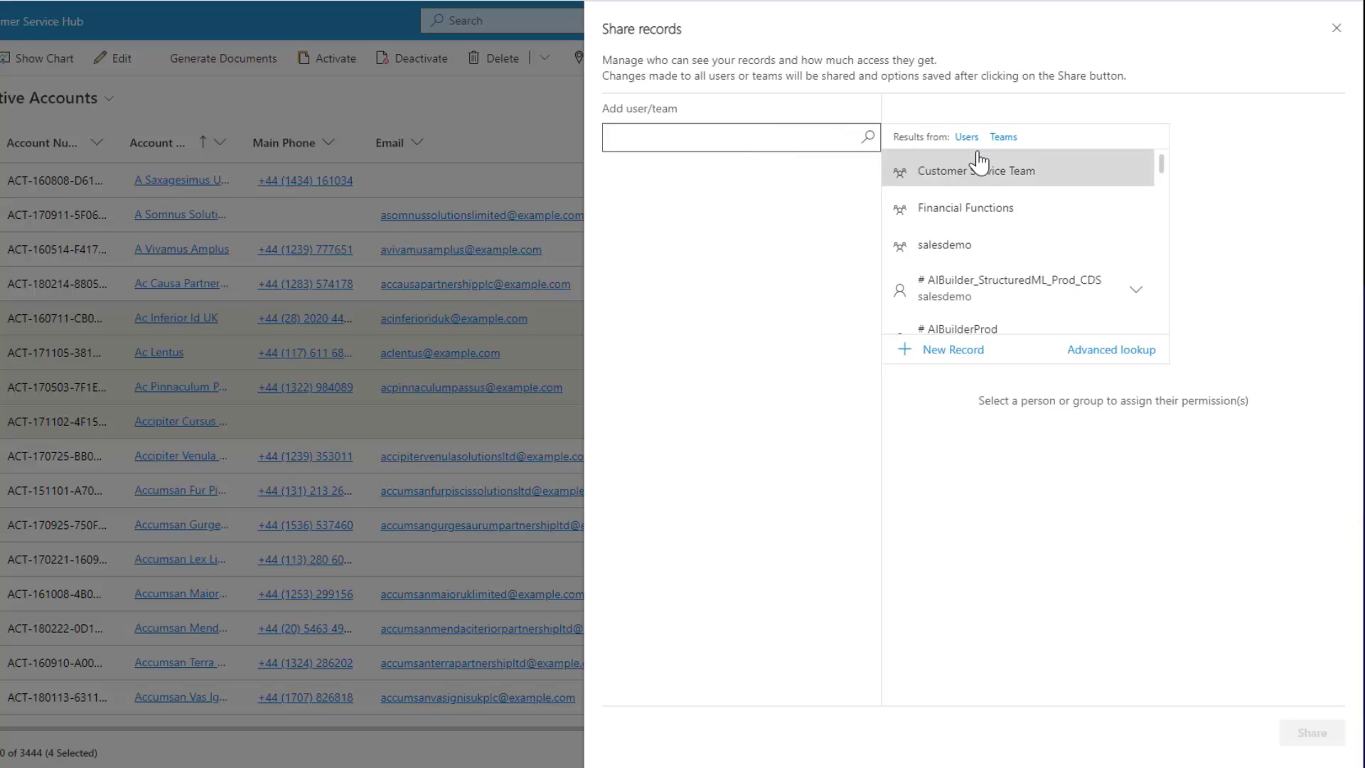
left_click(951, 178)
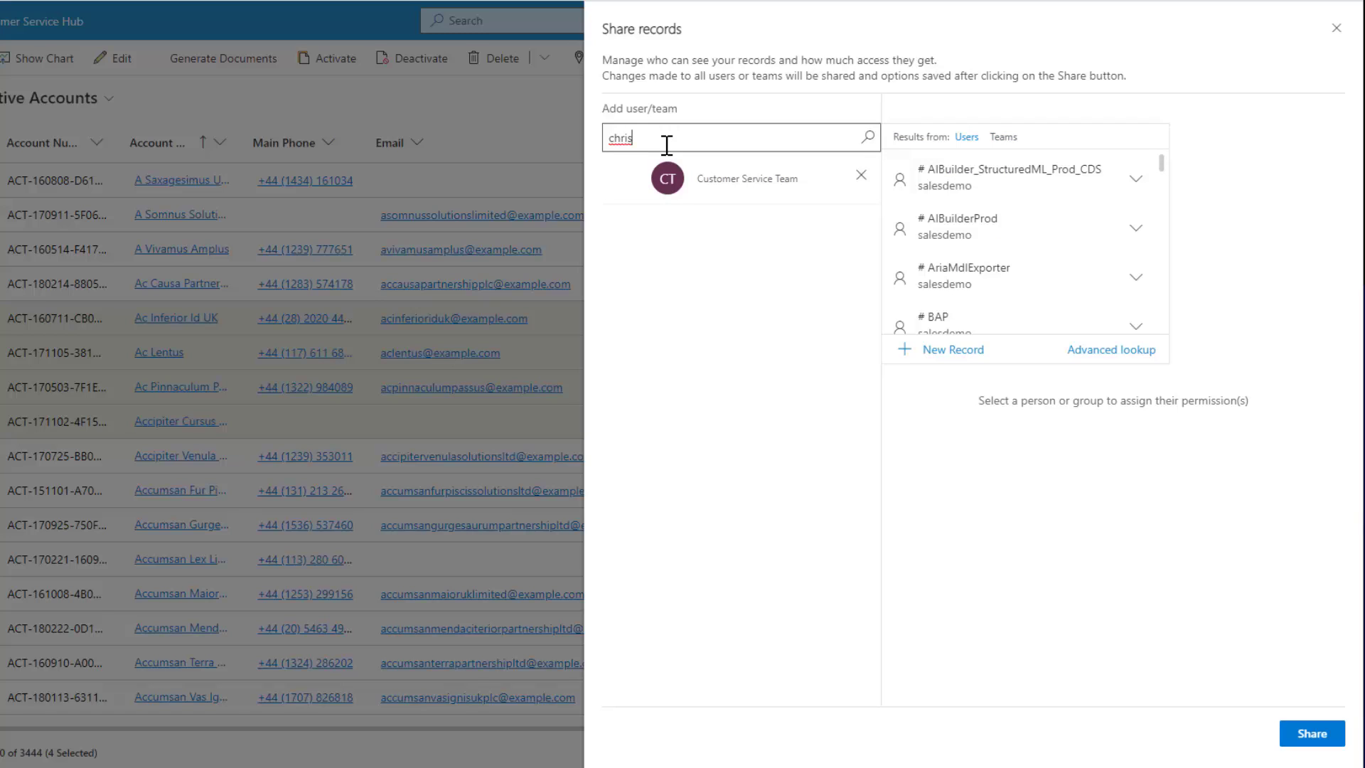
left_click(982, 186)
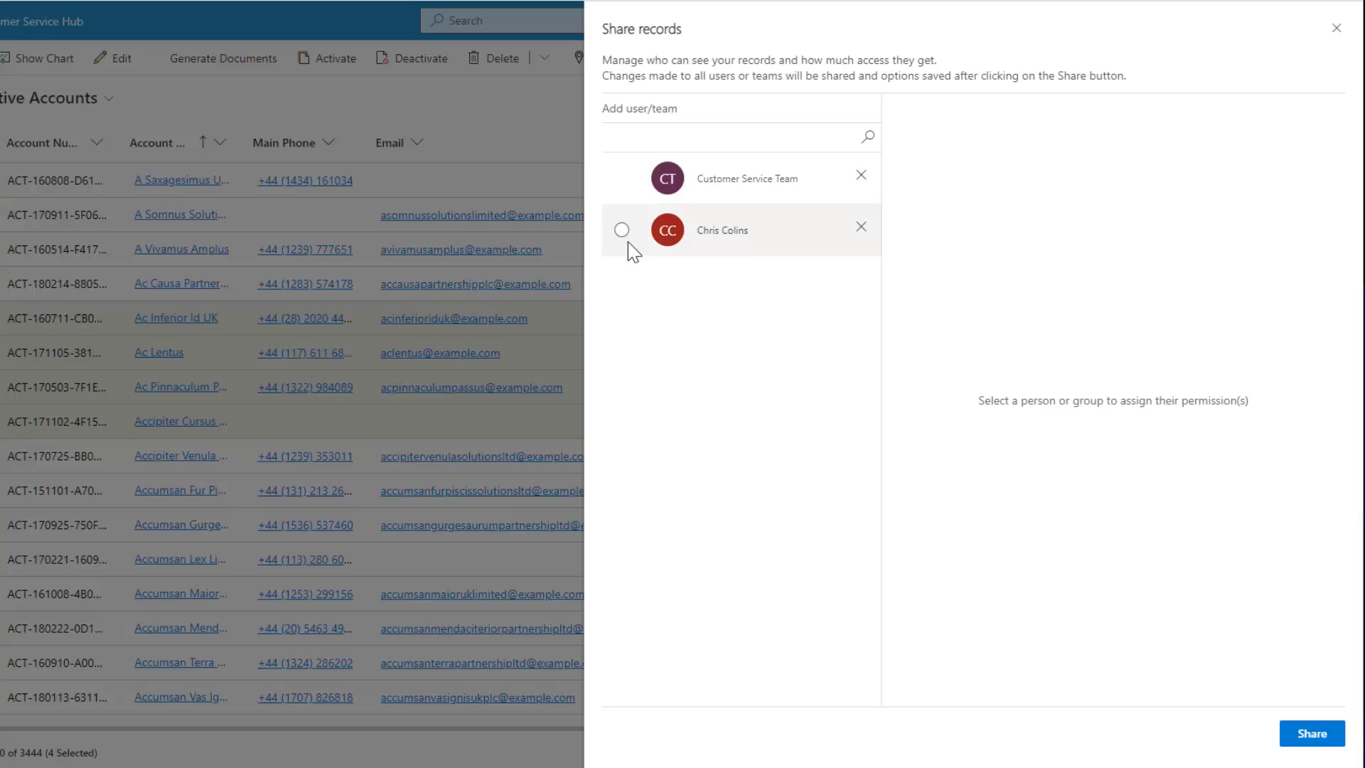
left_click(622, 178)
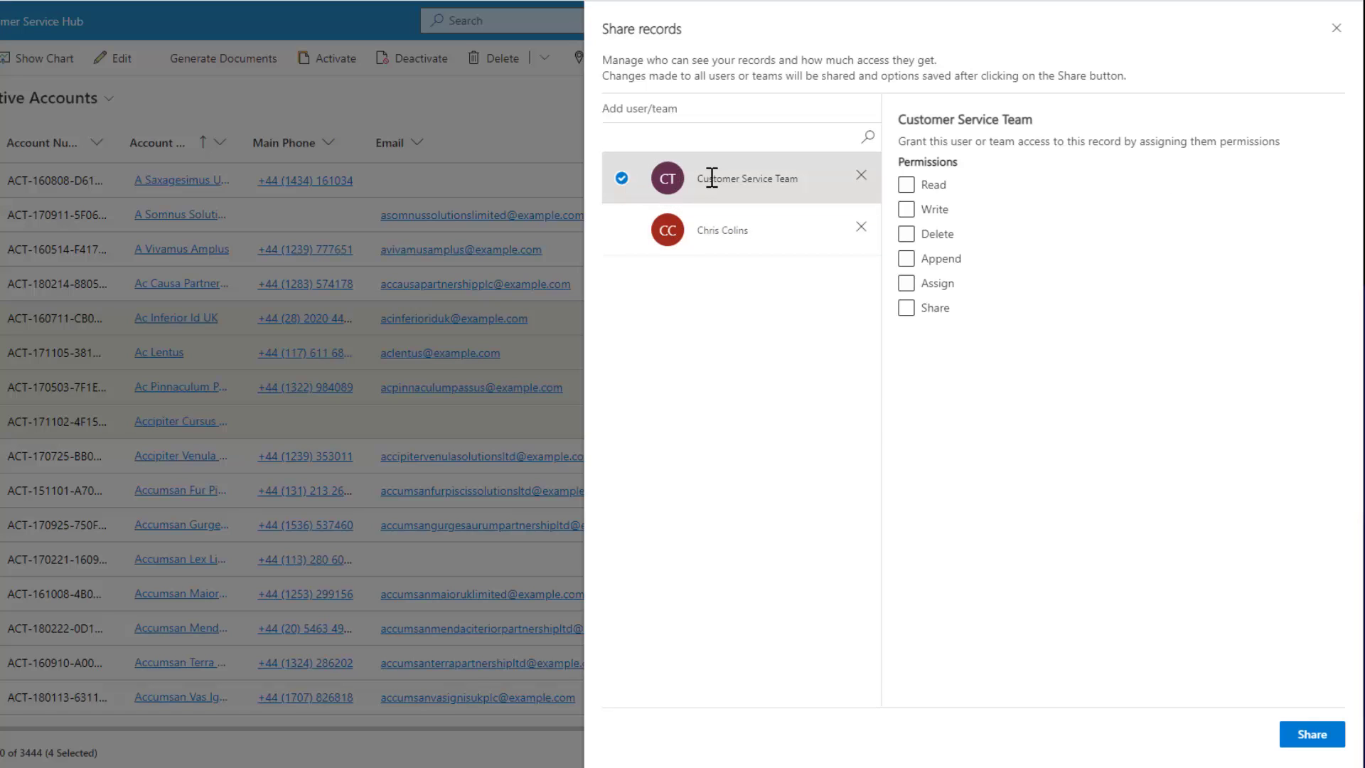
left_click(906, 184)
left_click(906, 209)
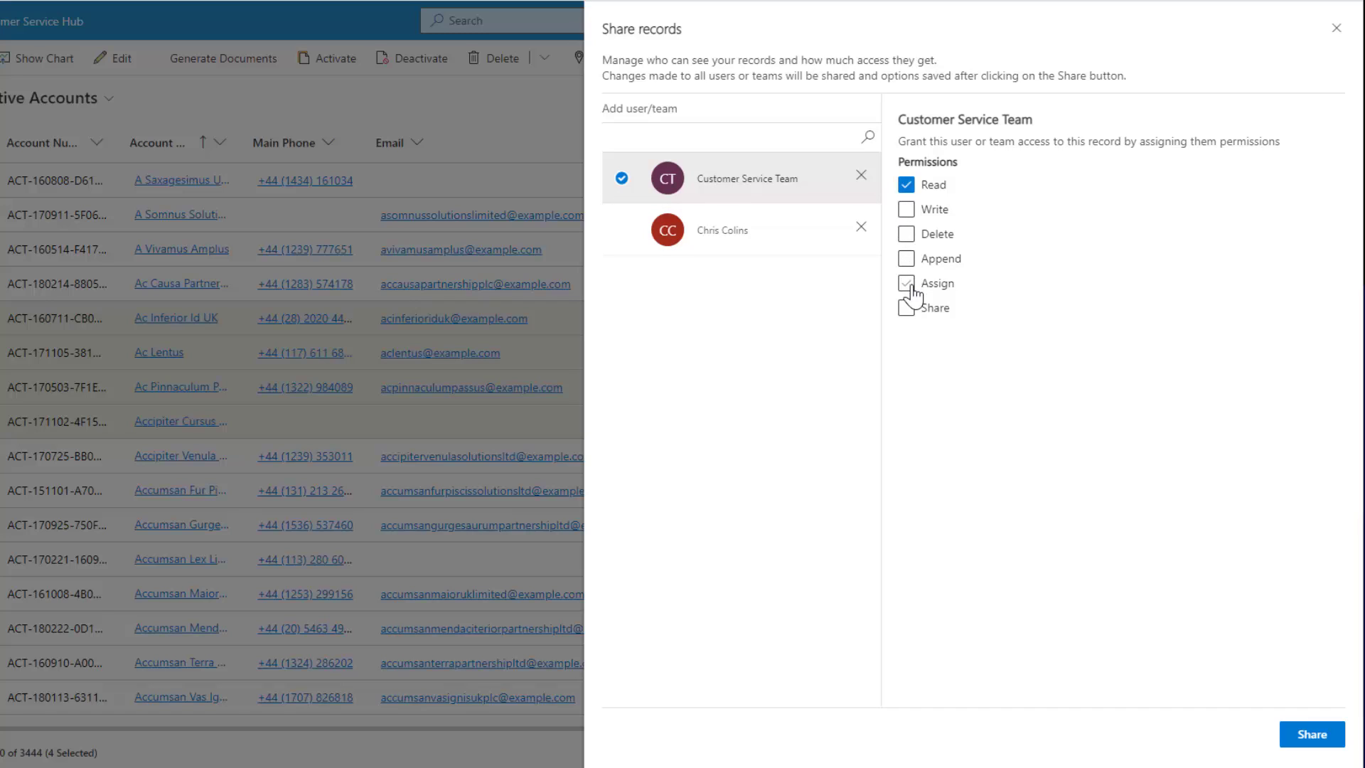
left_click(906, 283)
Give the user Assign and Share permissions, apply the sharing, and close the panel
left_click(622, 230)
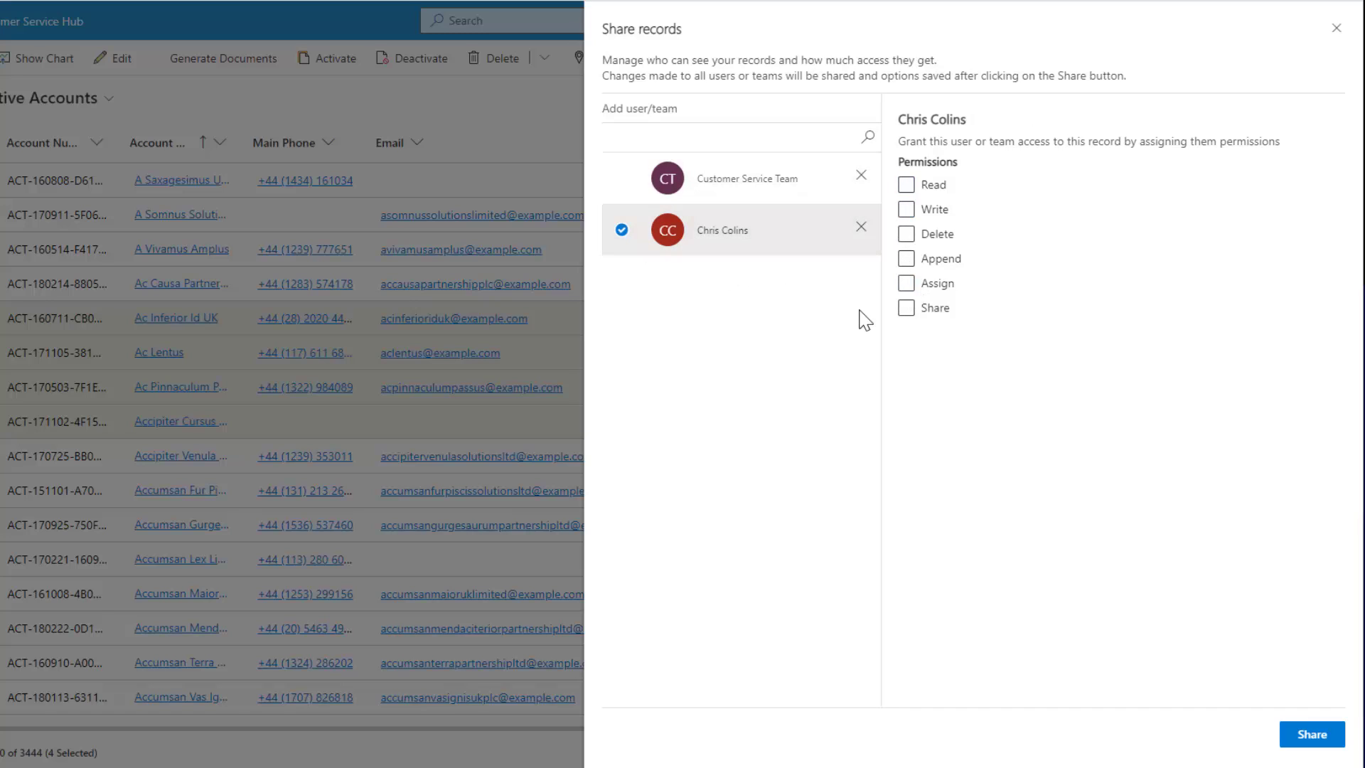
left_click(907, 284)
left_click(908, 309)
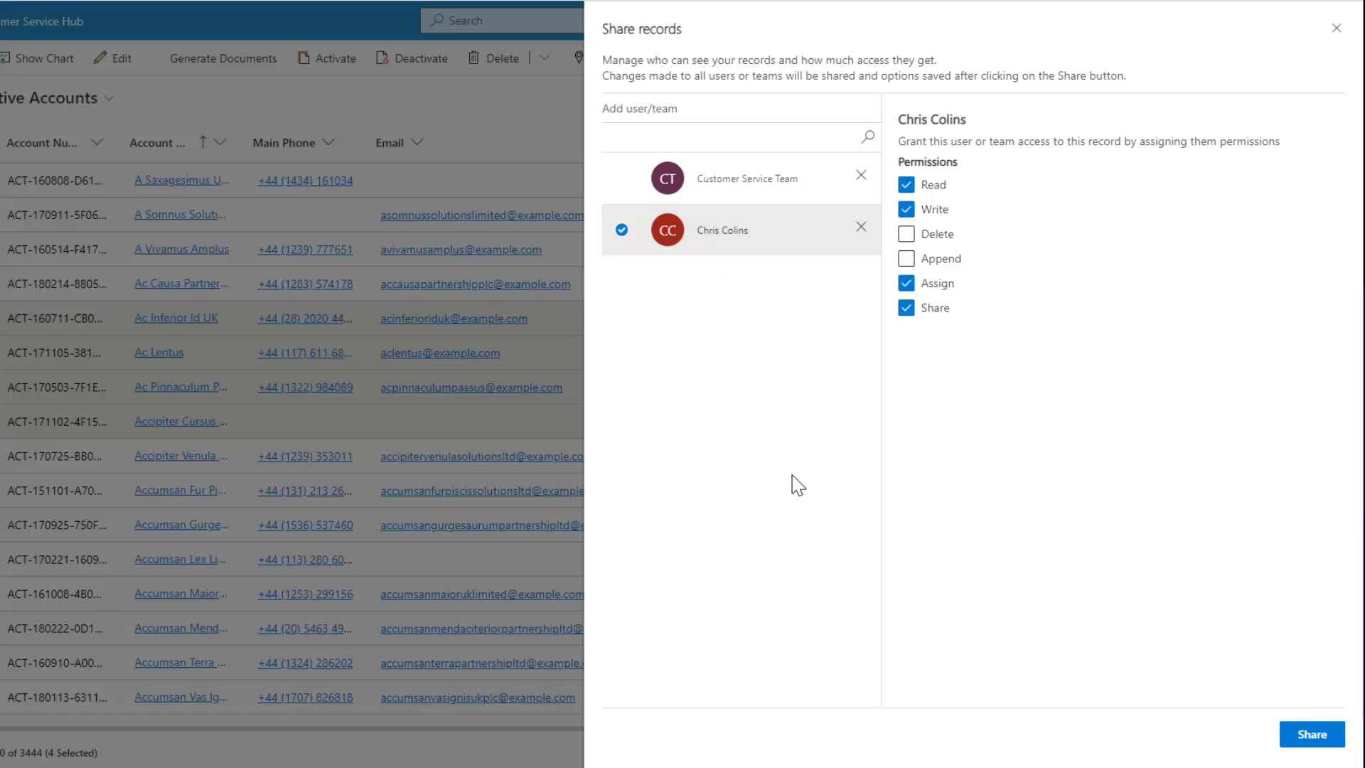
left_click(1304, 740)
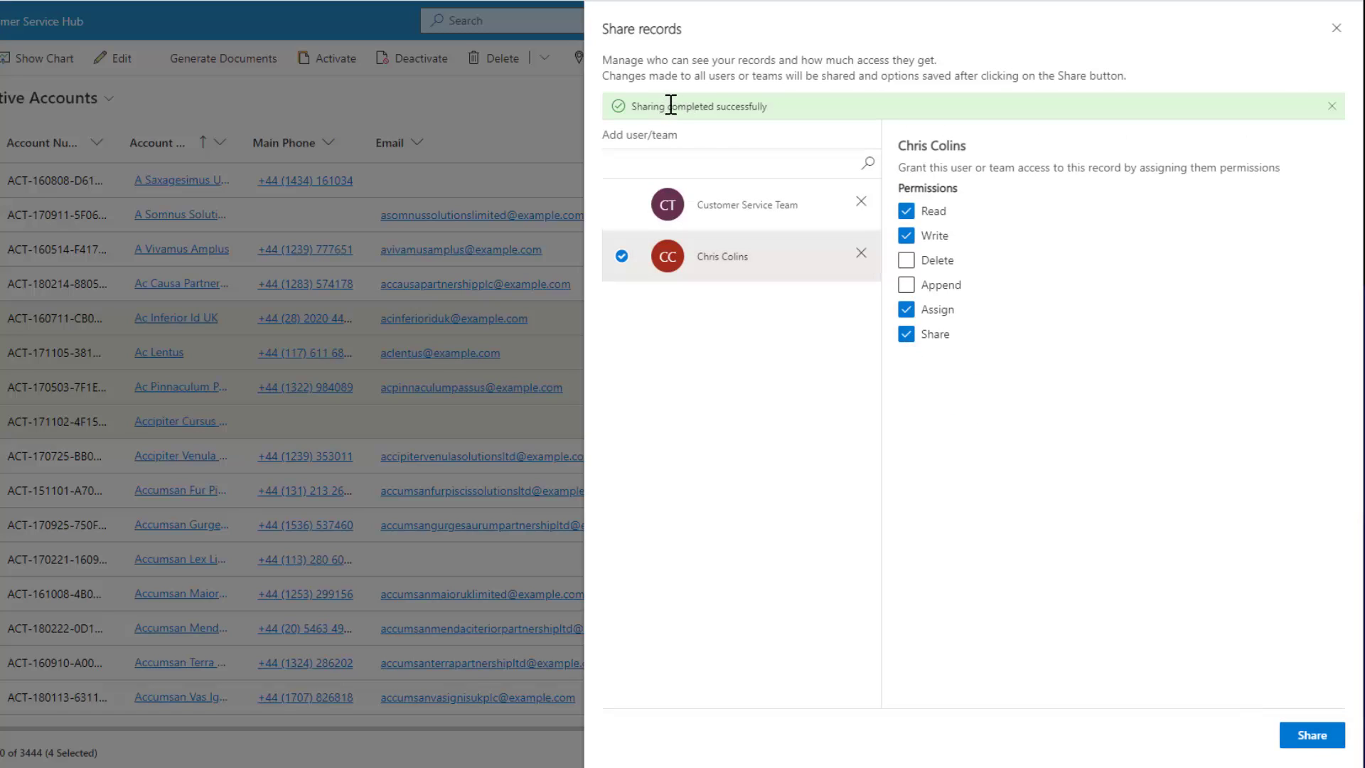
left_click(1336, 27)
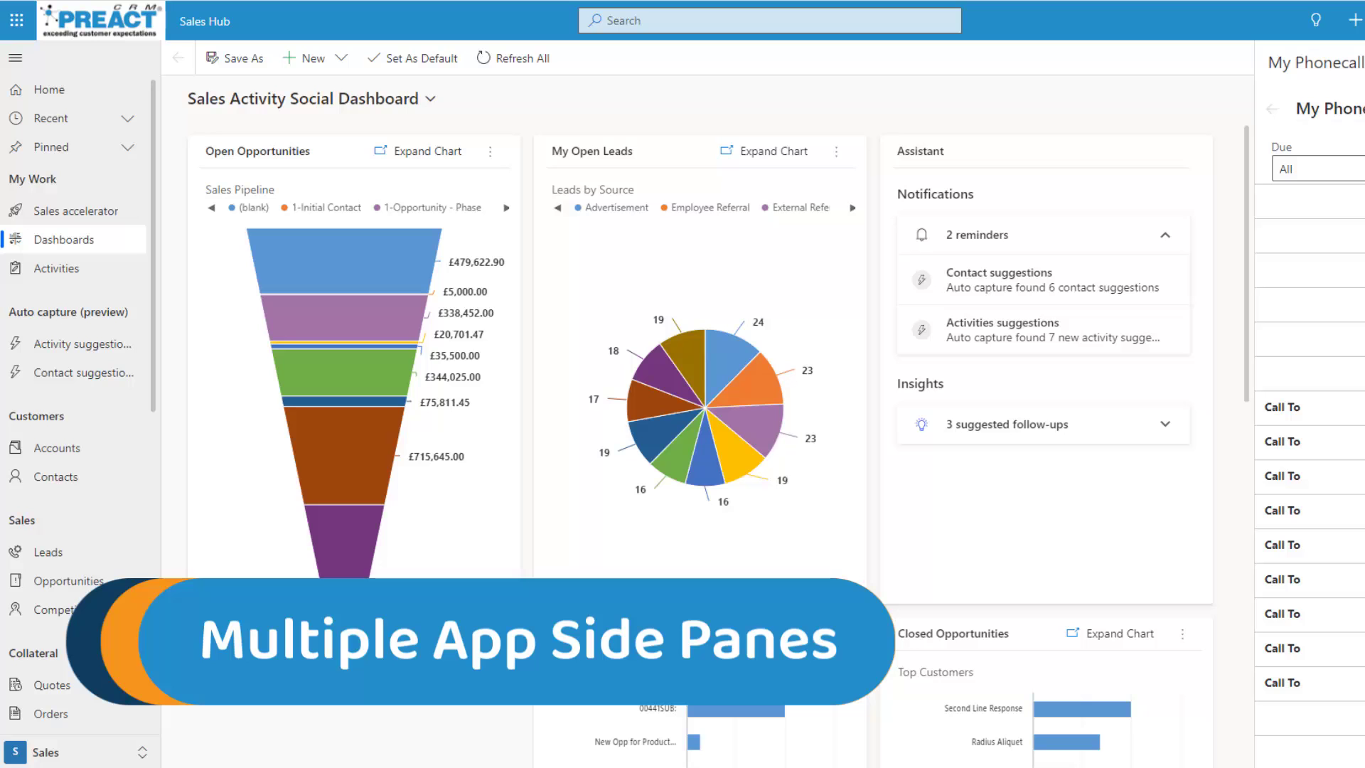
Toggle the My Phonecalls side pane closed, open, and closed again
left_click(1347, 183)
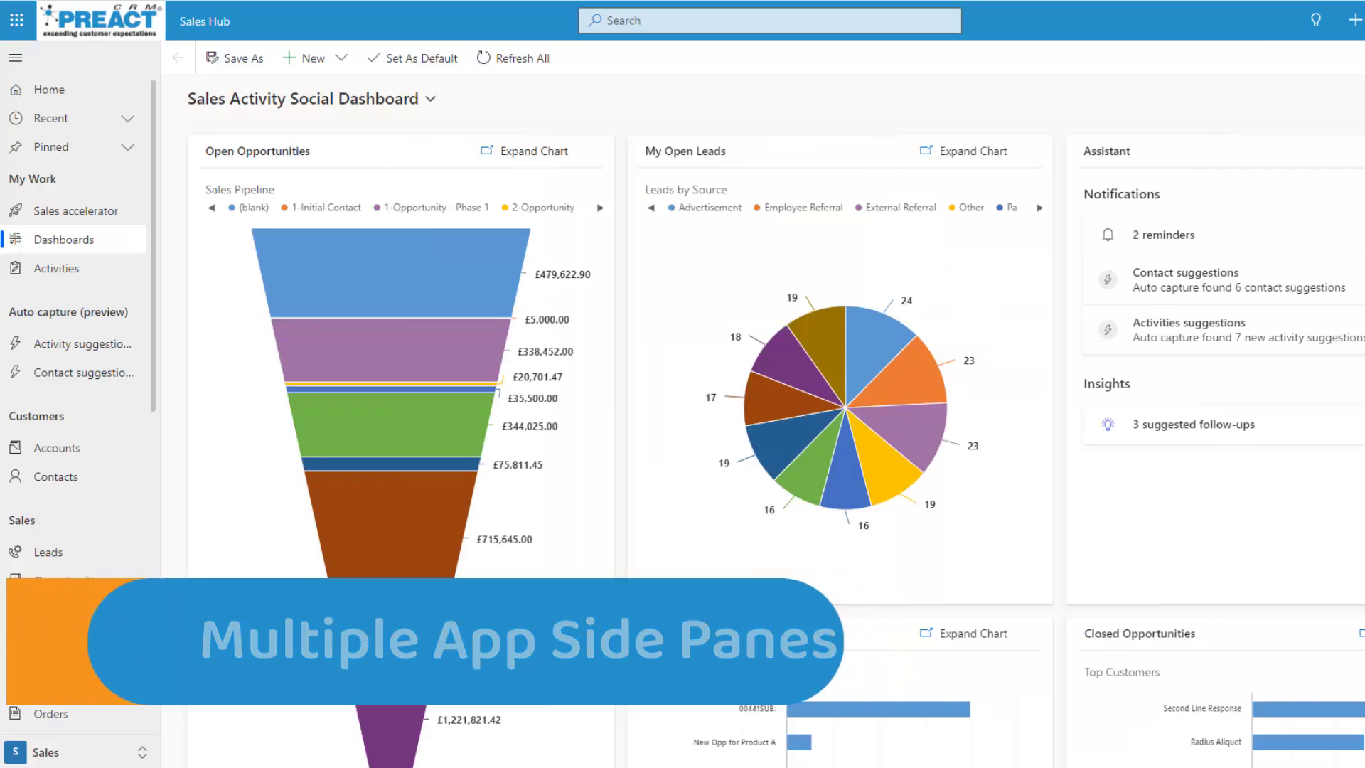
left_click(1347, 185)
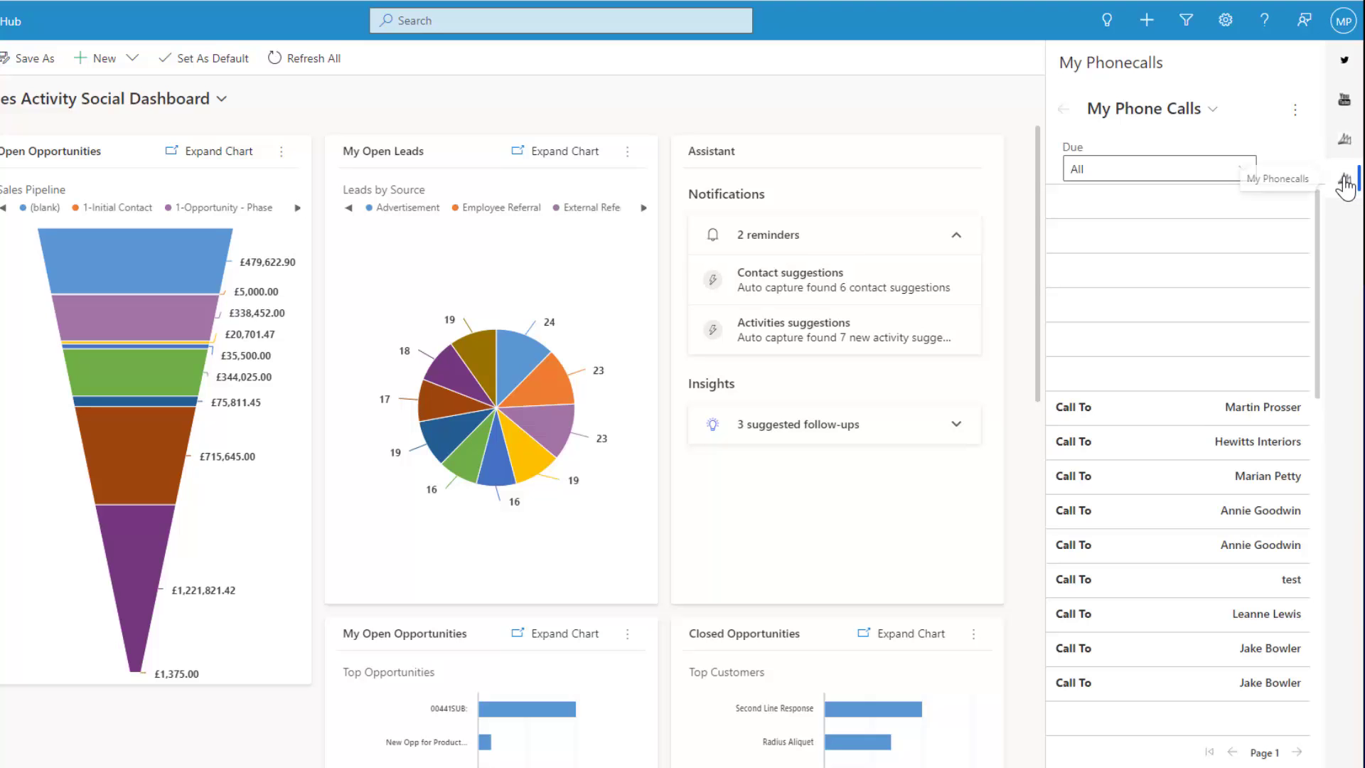
left_click(1346, 185)
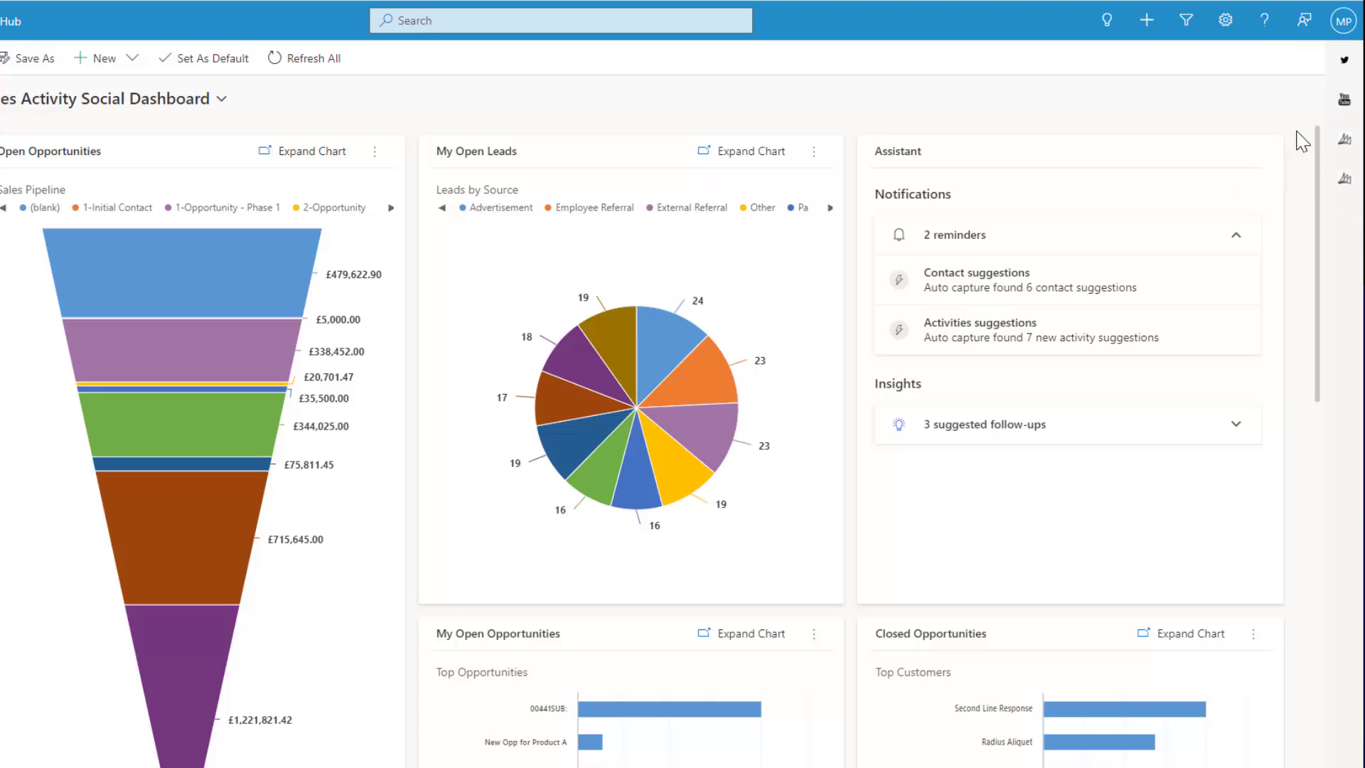
Scroll through the Twitter feed pane, then switch the side pane to YouTube
left_click(1341, 63)
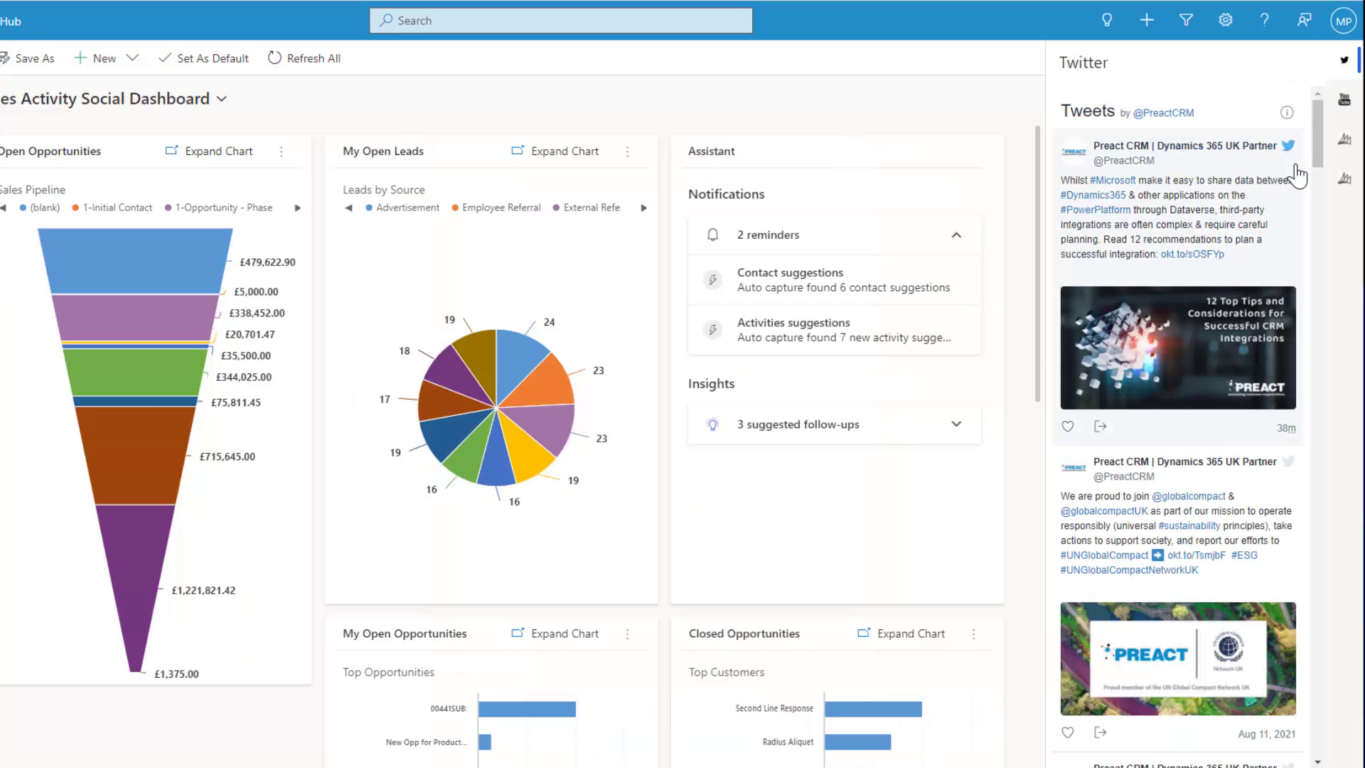
left_click_drag(1319, 152, 1319, 174)
mouse_move(1319, 195)
left_mouse_down()
mouse_move(1319, 143)
mouse_move(1312, 197)
left_mouse_up()
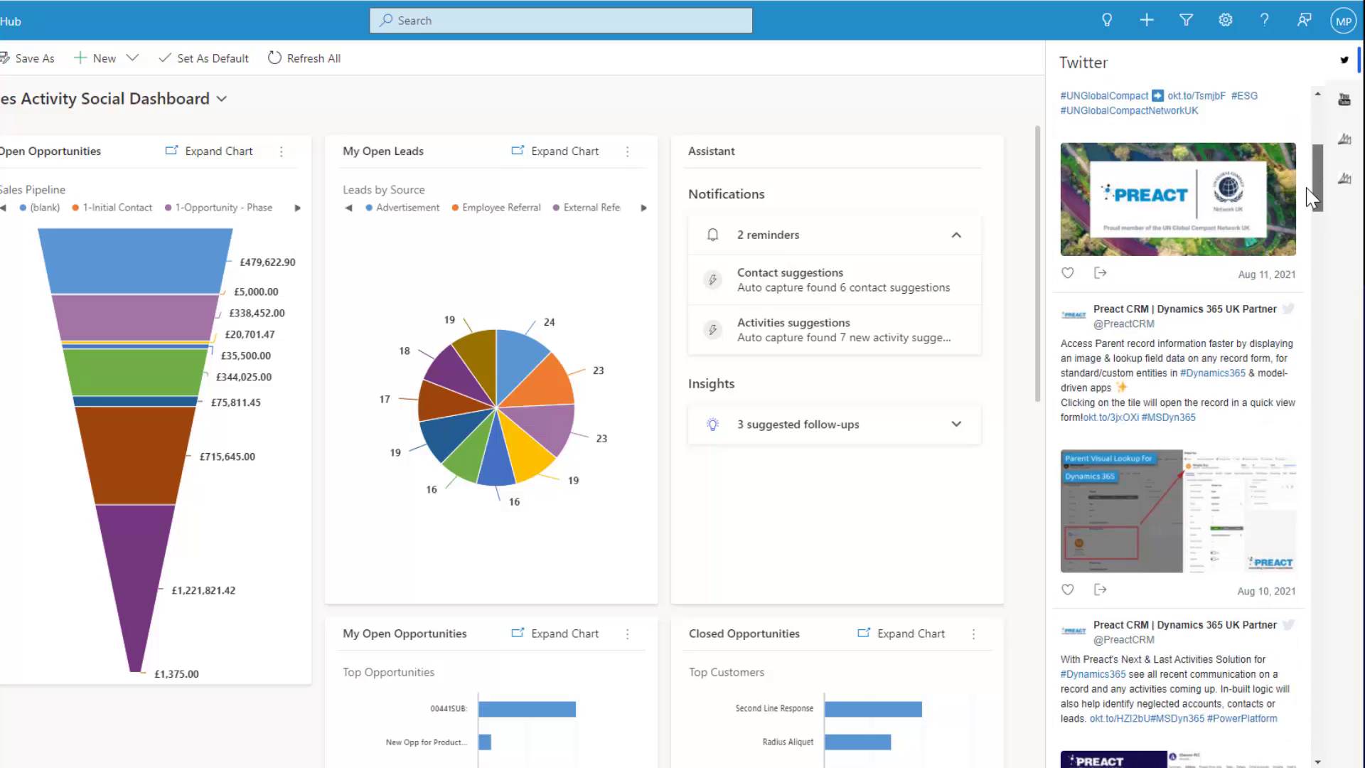
left_click(1344, 107)
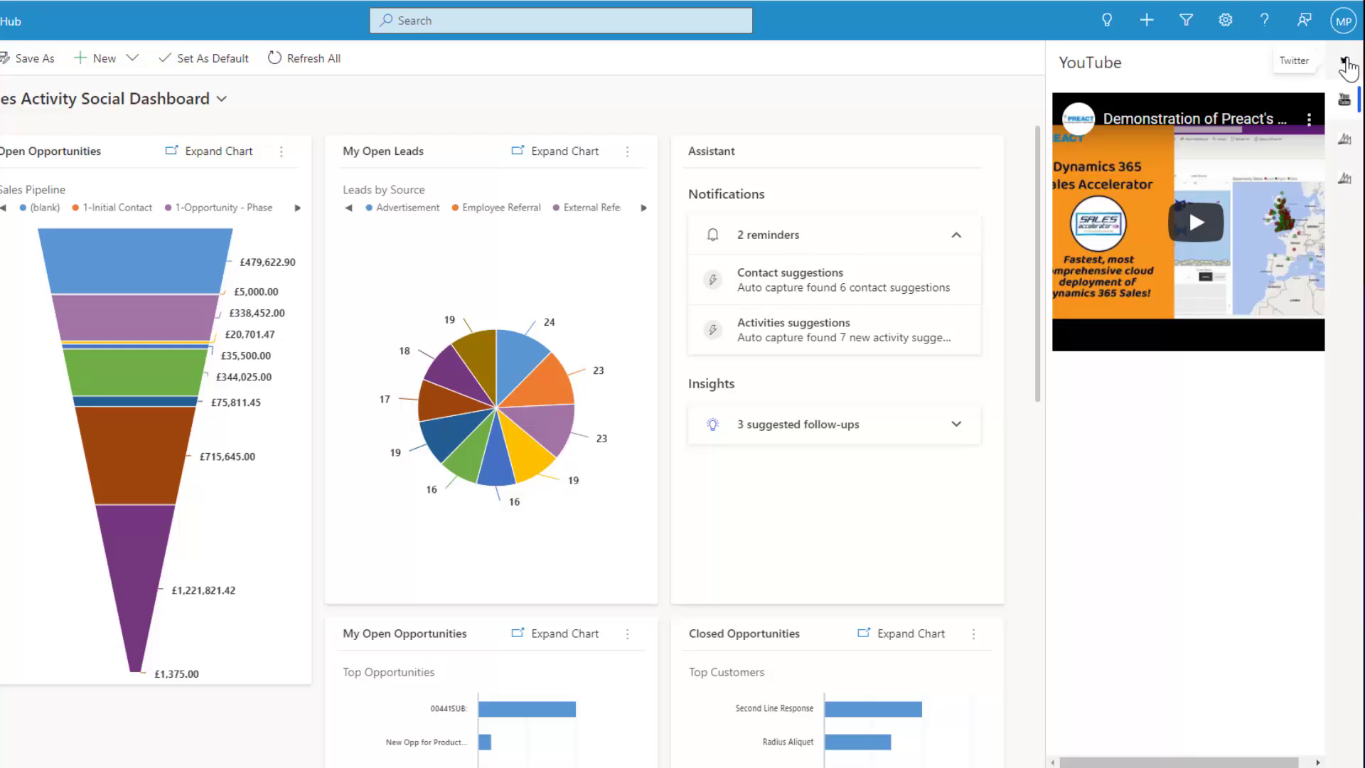
Show All Activities in the activities side pane
left_click(1344, 142)
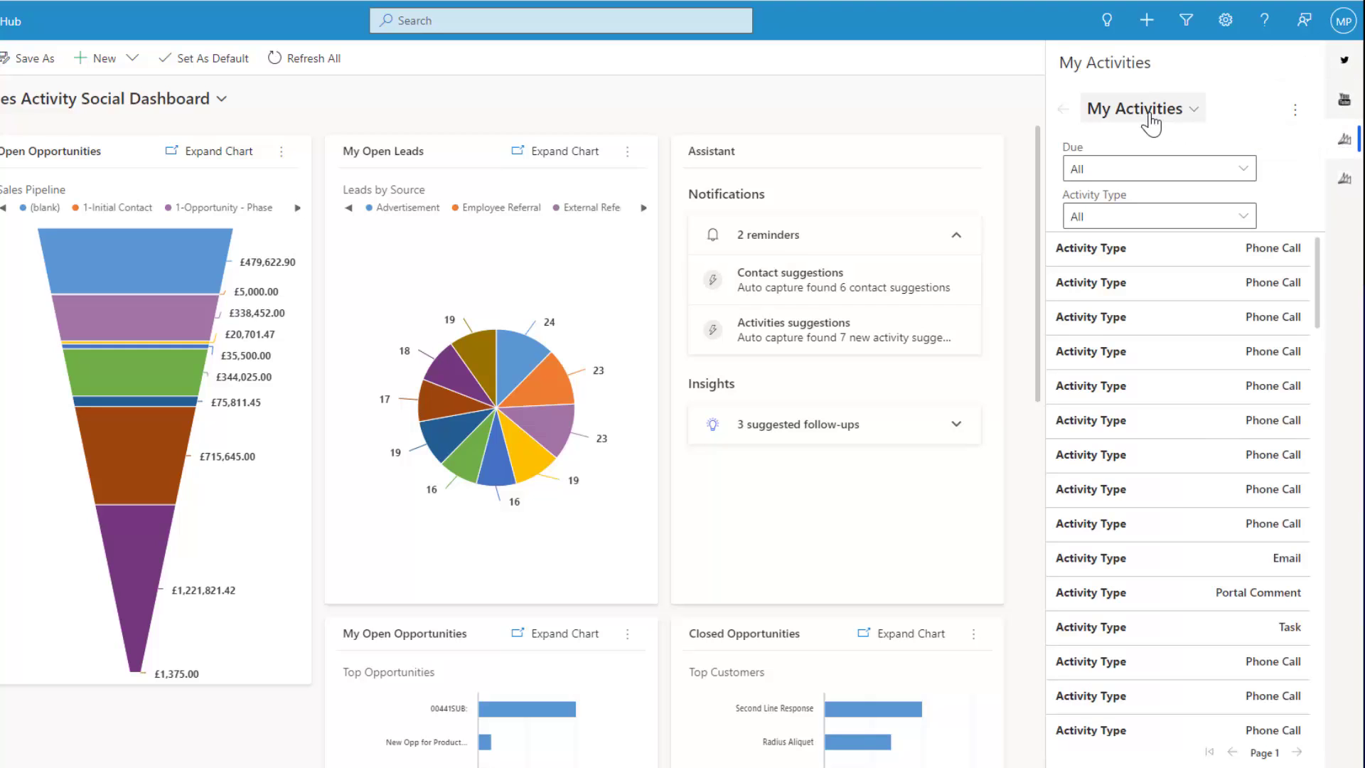
left_click(1181, 119)
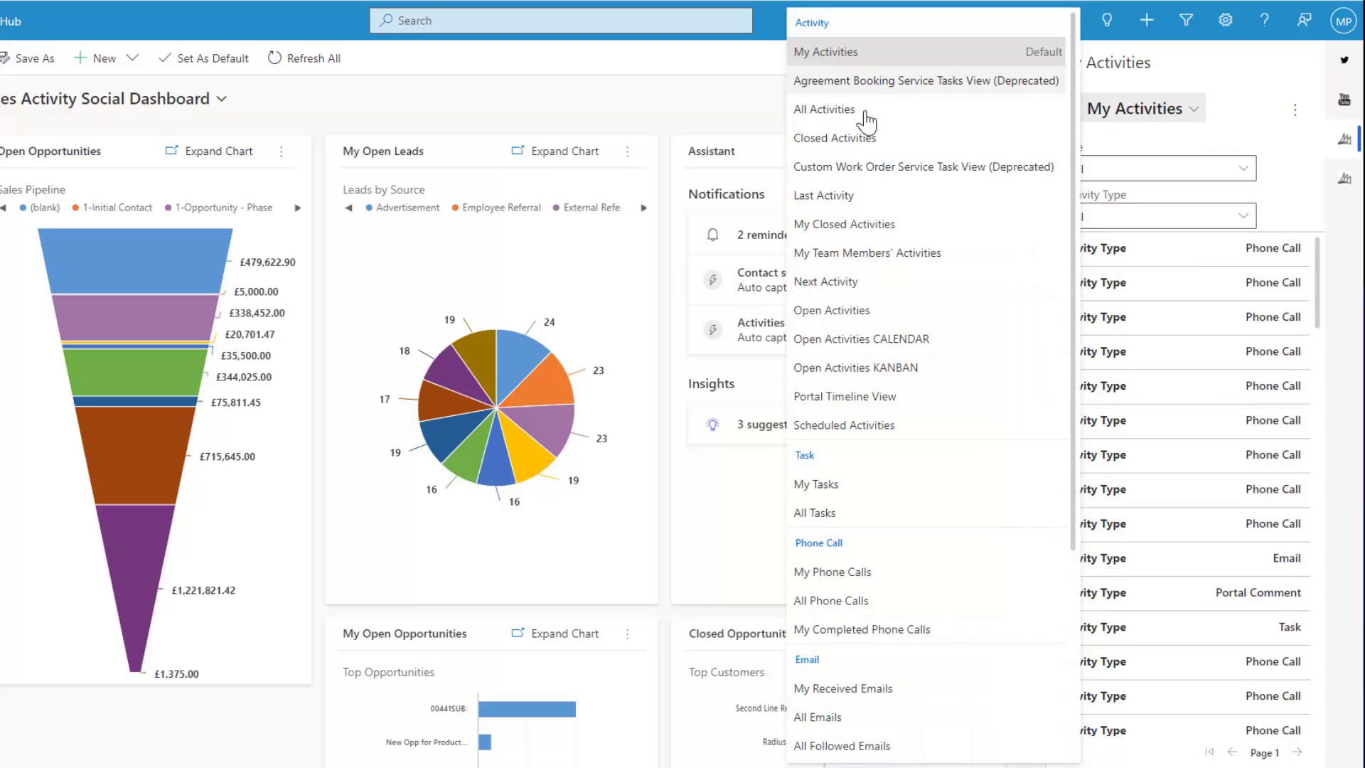
left_click(837, 110)
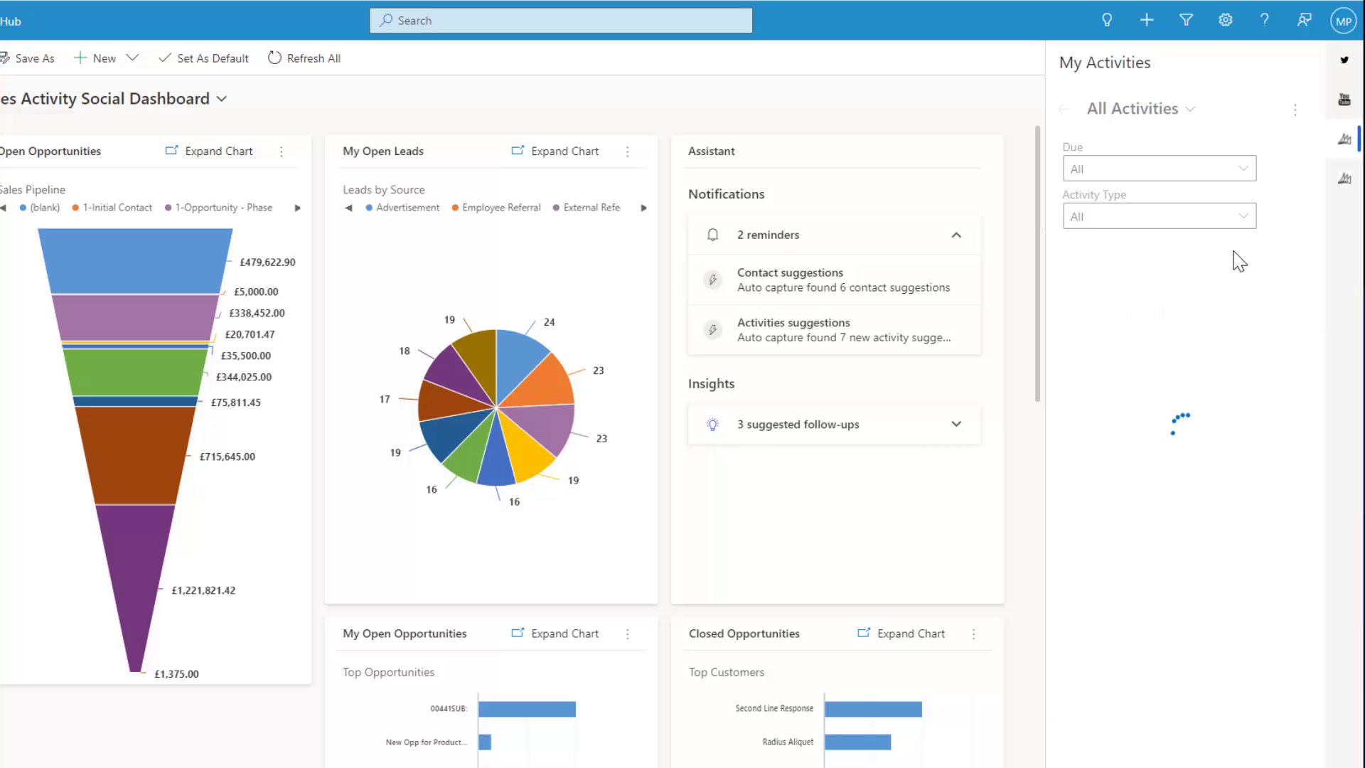
Filter the My Phonecalls pane to calls due Today or earlier
left_click(1347, 188)
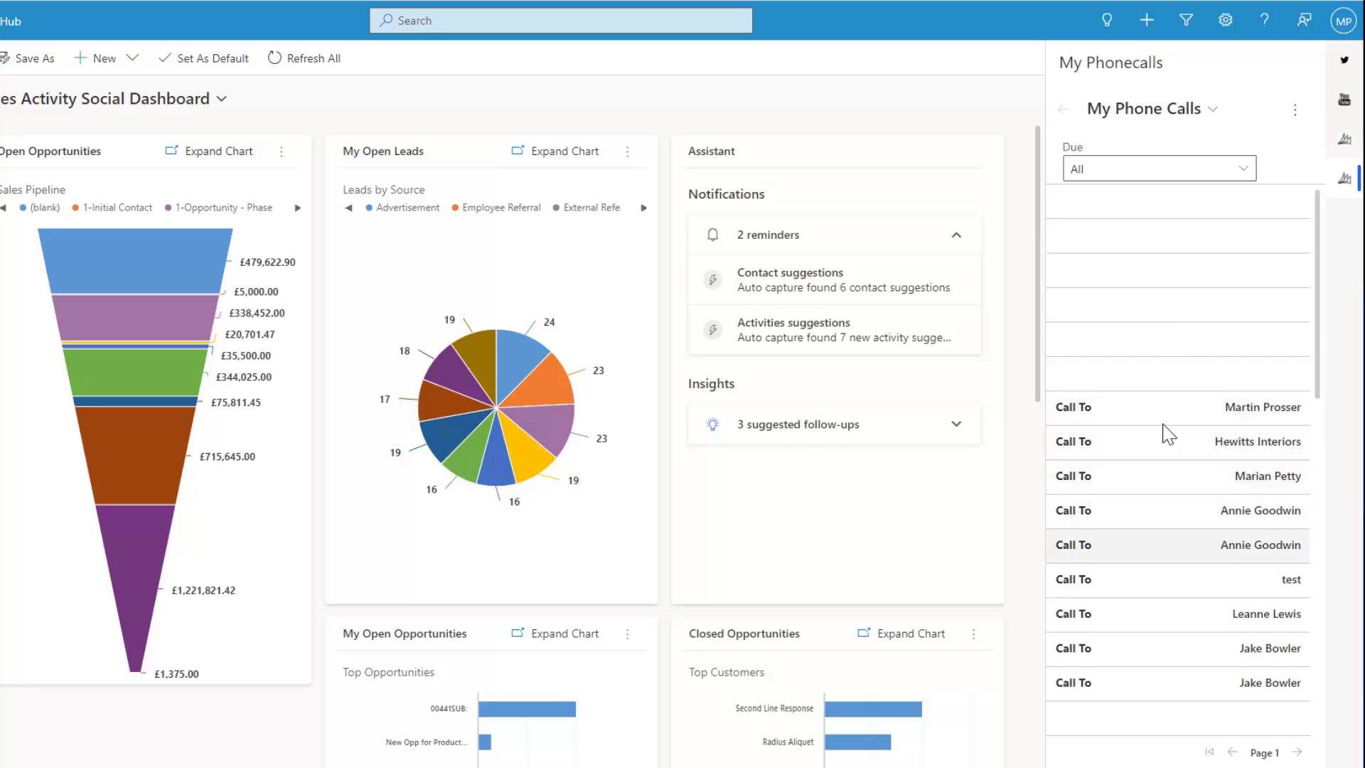
left_click(1246, 170)
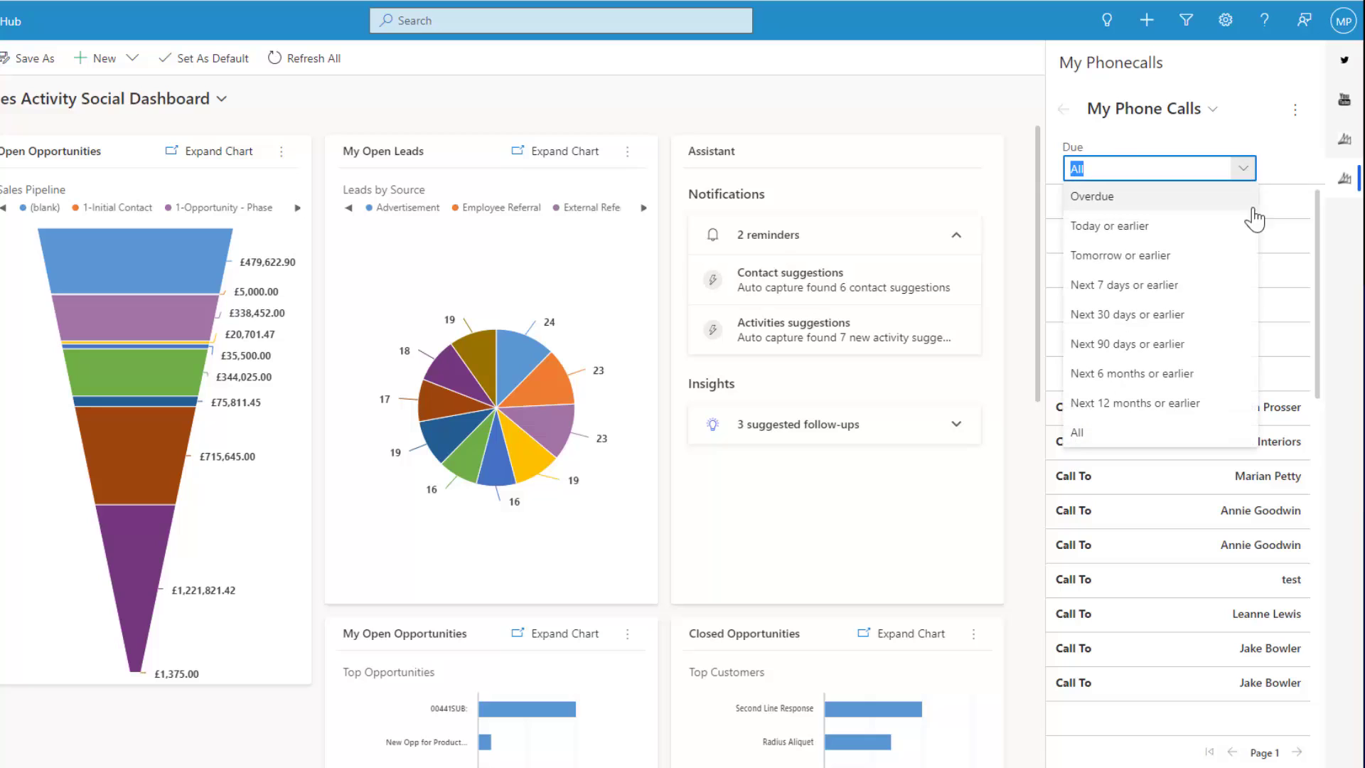
left_click(1137, 223)
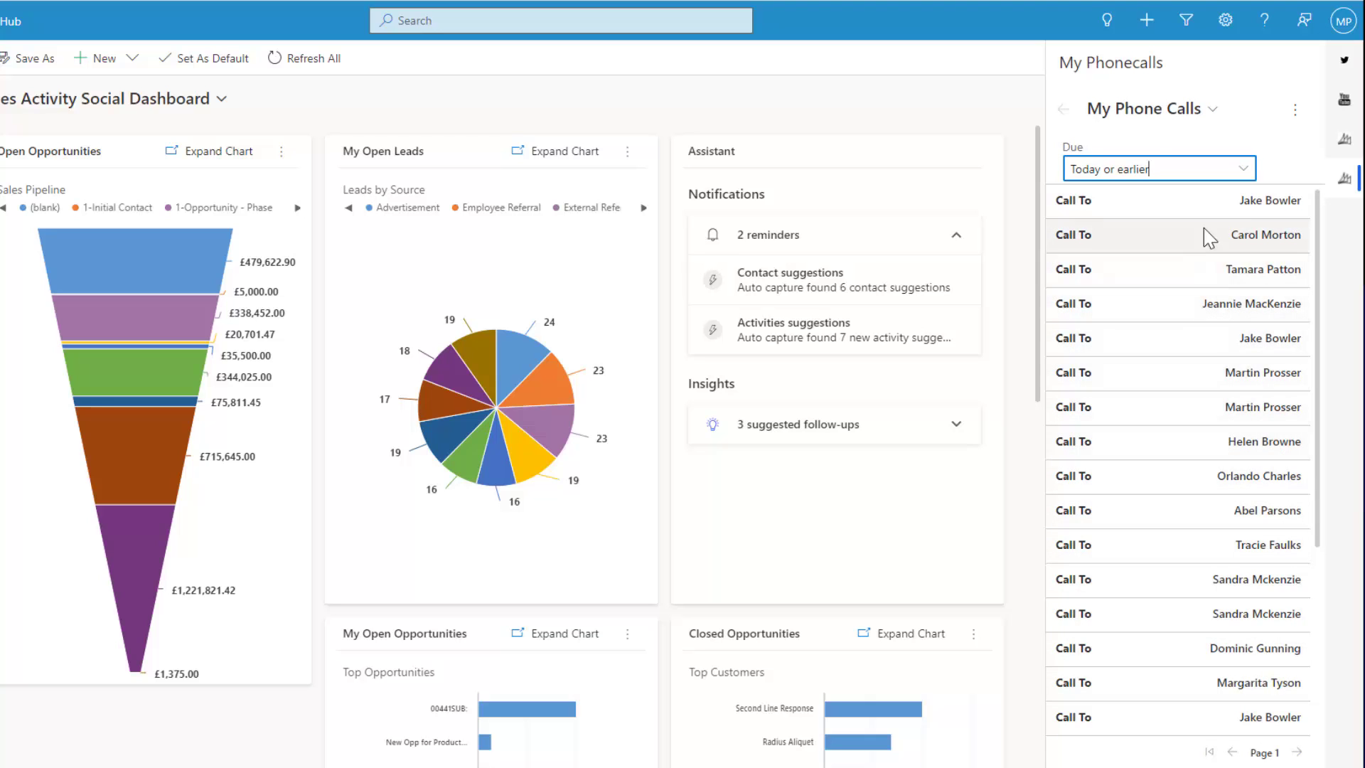
Inspect the first reminder call record, close it, and flip between activities and phone calls panes
left_click(1088, 206)
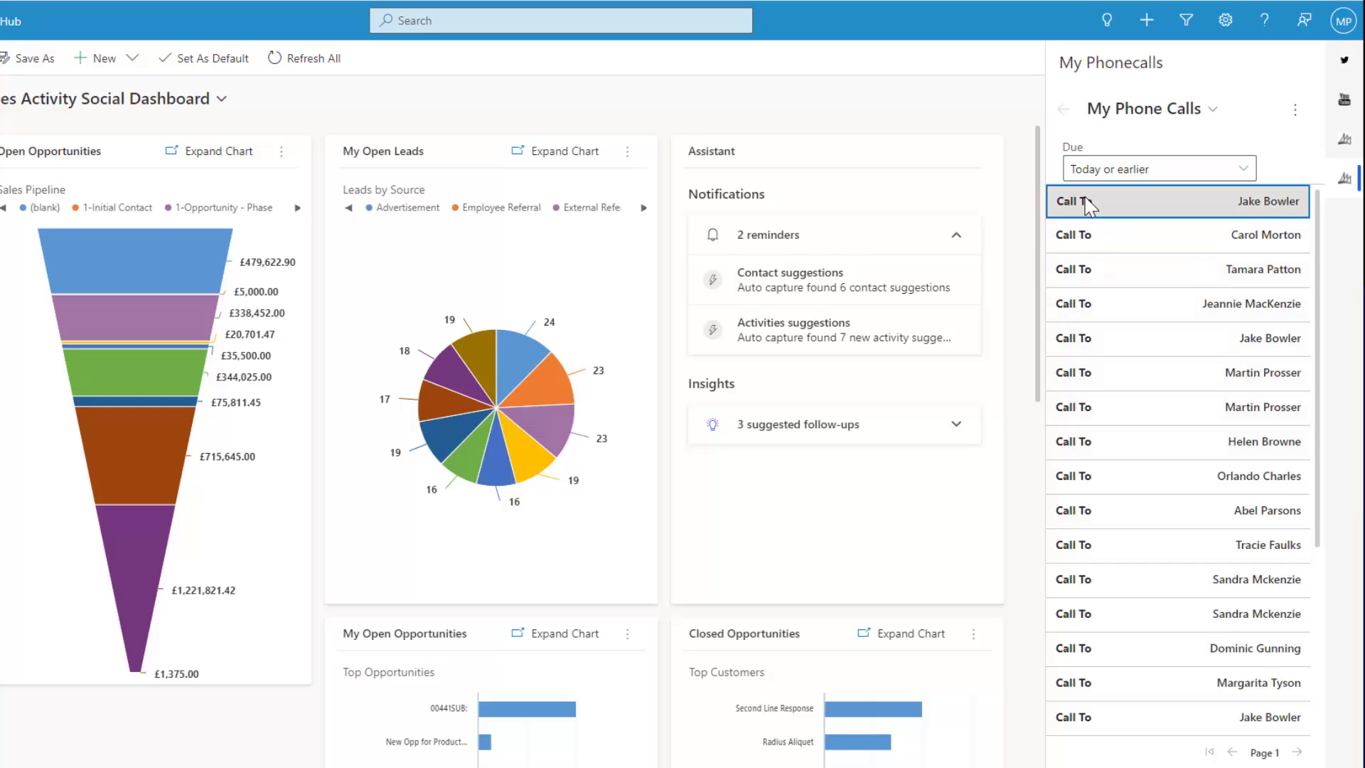
double_click(1156, 199)
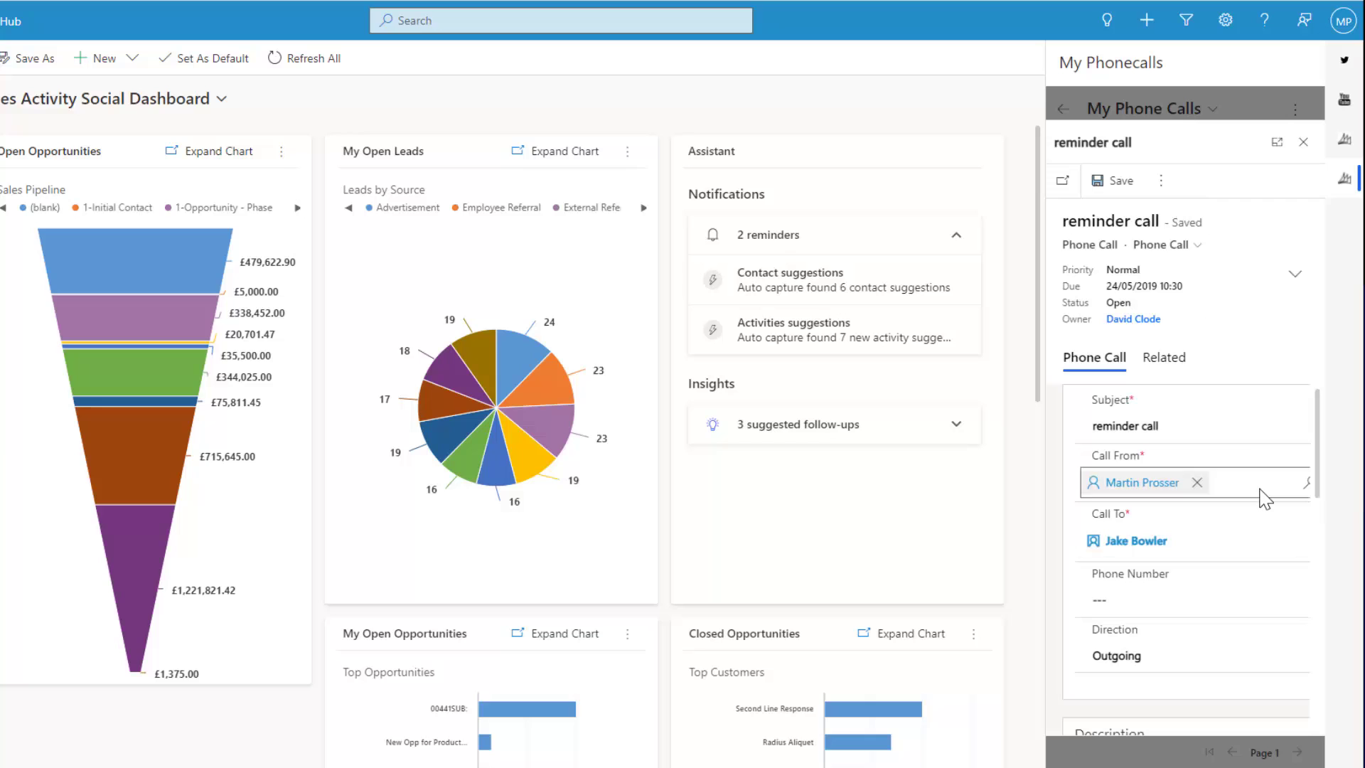
scroll(1265, 498, "down", 5)
scroll(1255, 491, "up", 5)
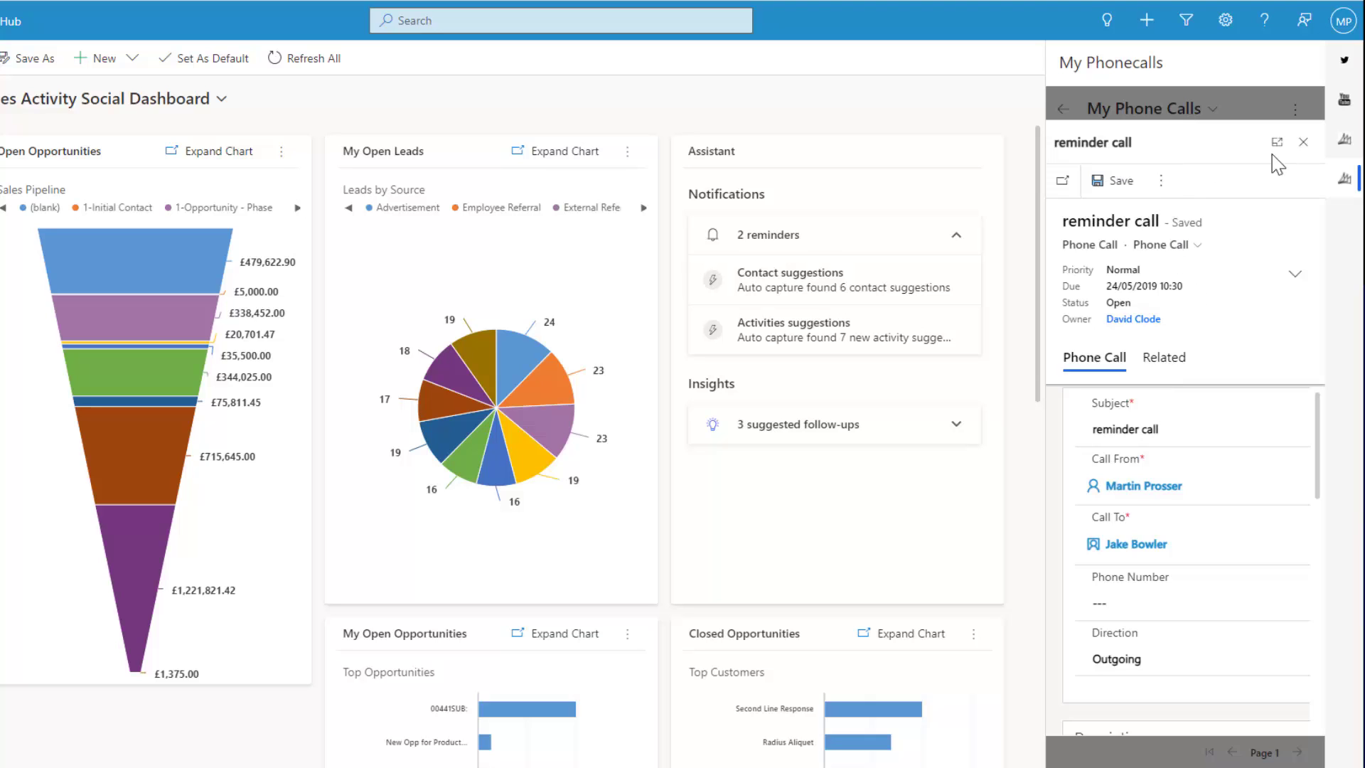
left_click(1304, 142)
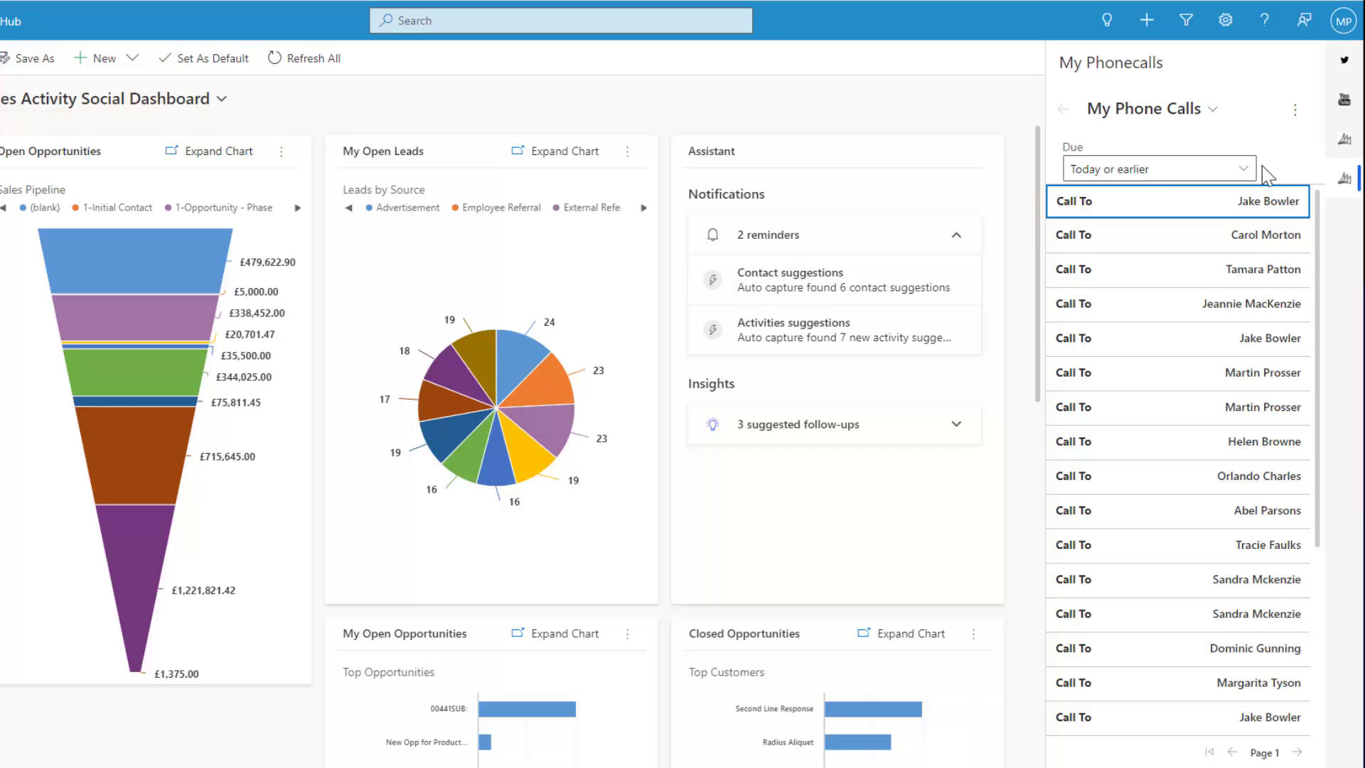
left_click(1345, 145)
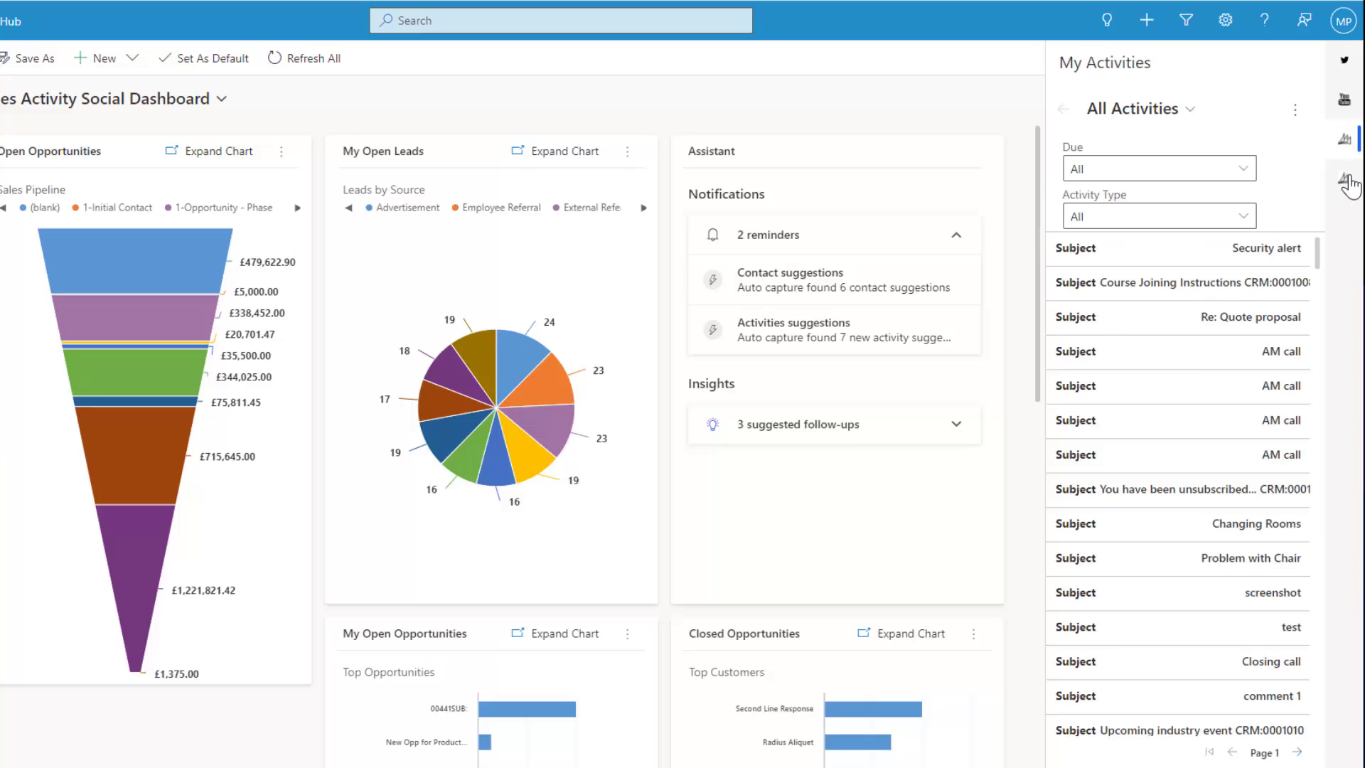
left_click(1345, 177)
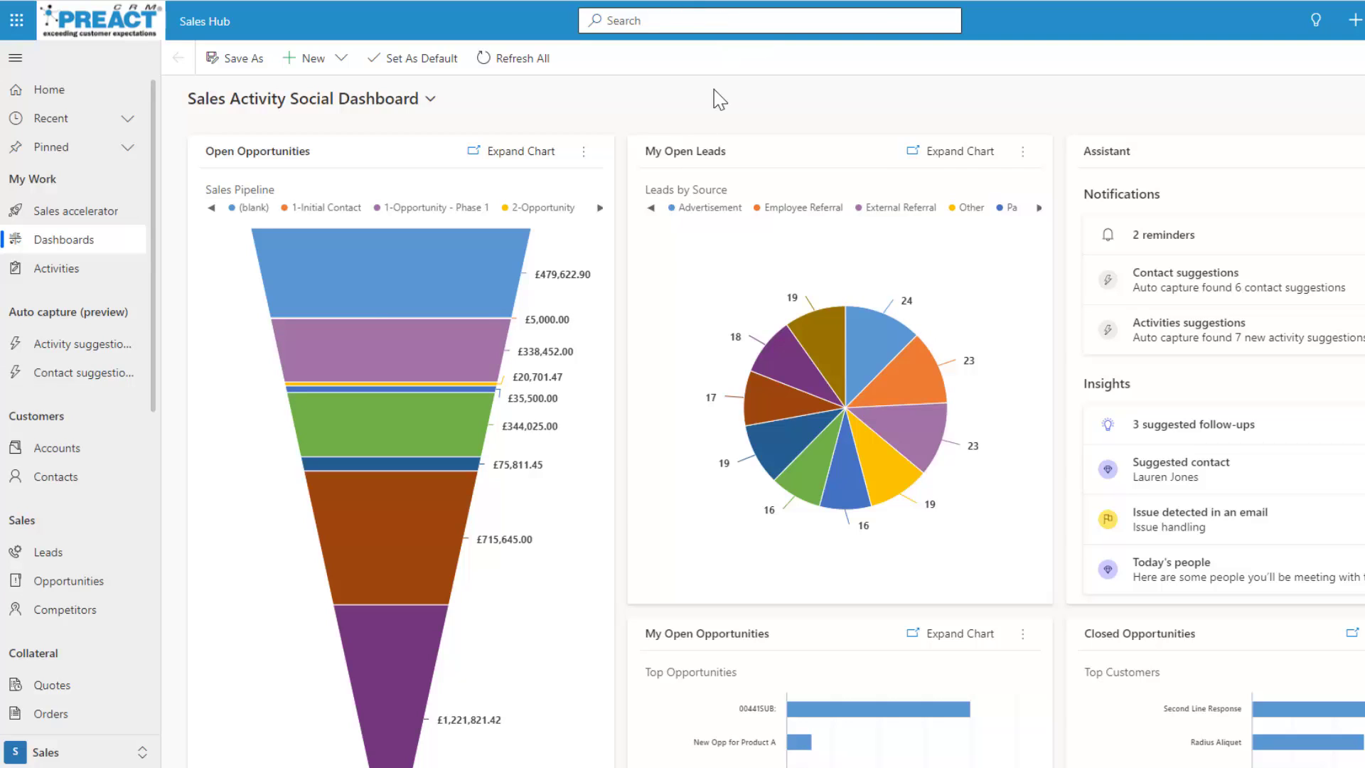
Search globally for 'john' and show the full results page
left_click(662, 19)
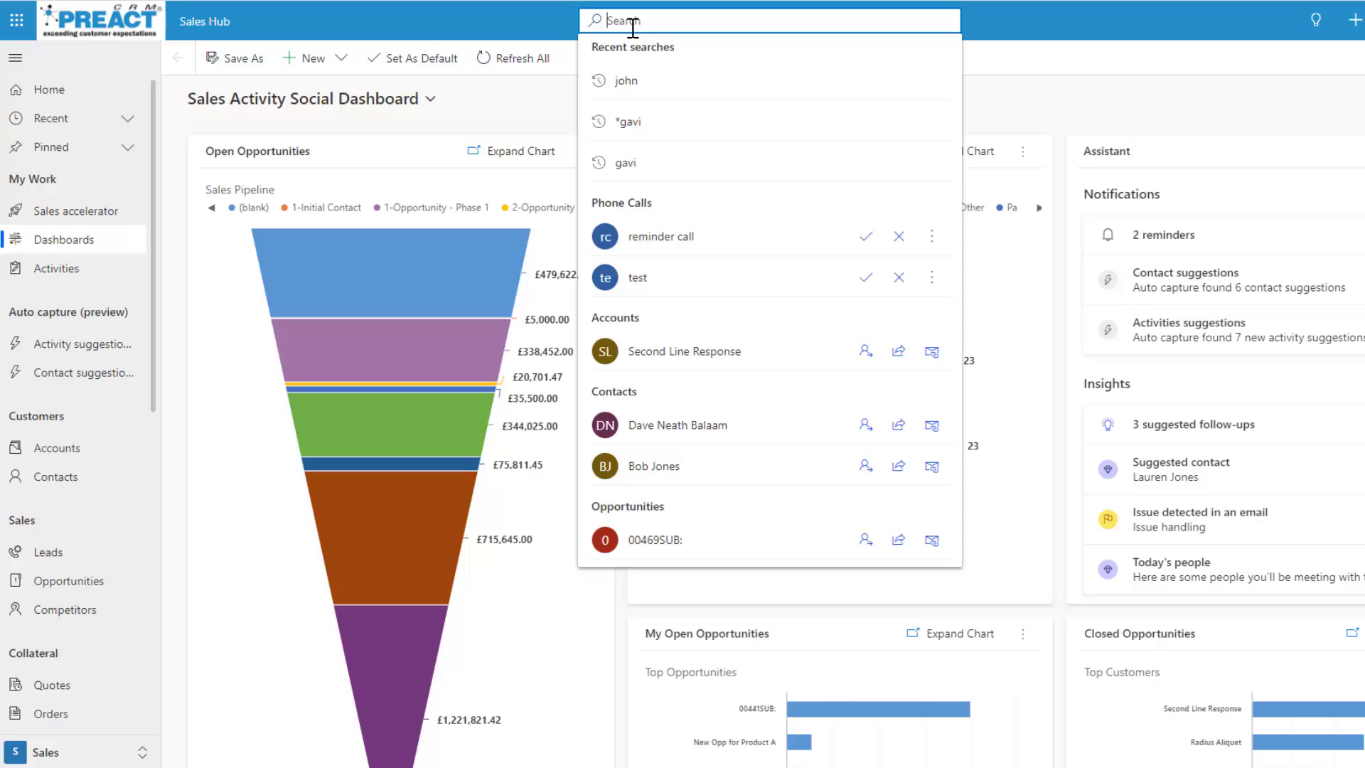
type("john")
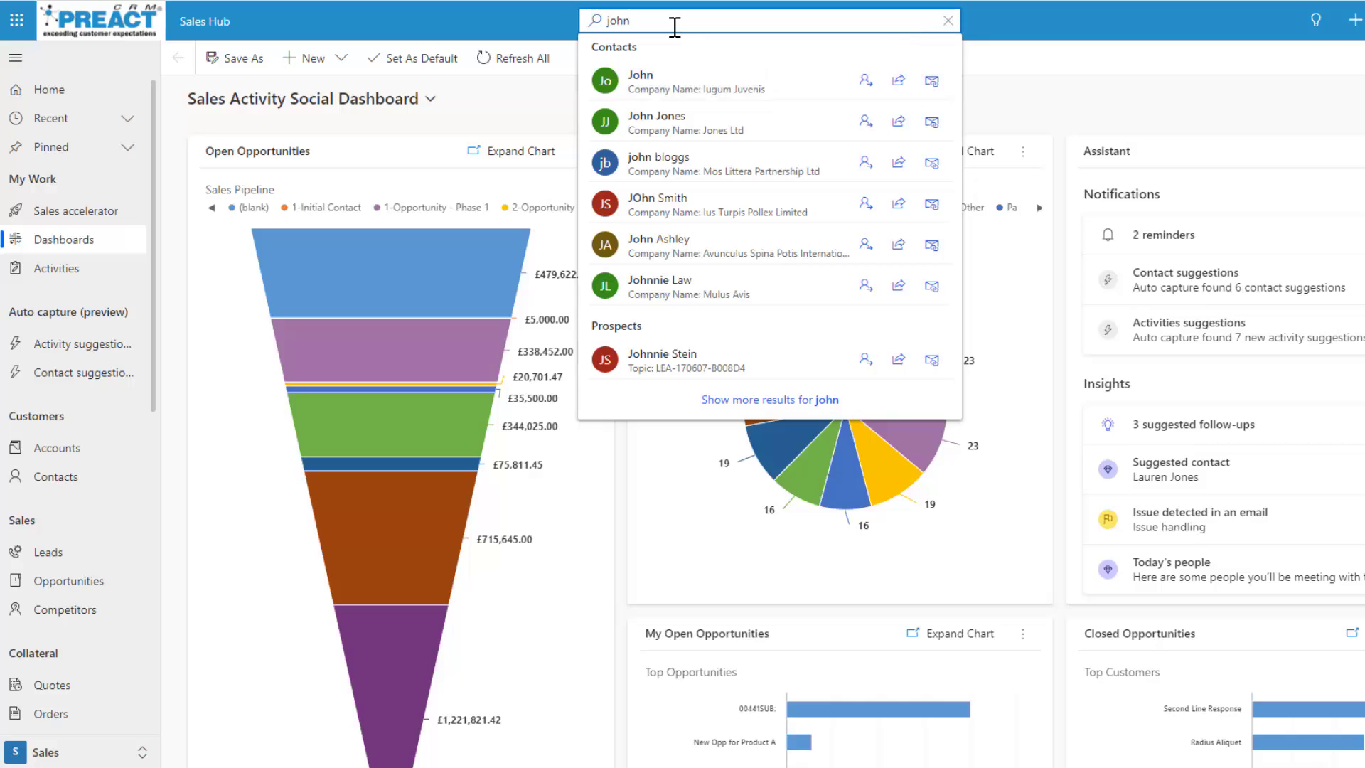
key("Return")
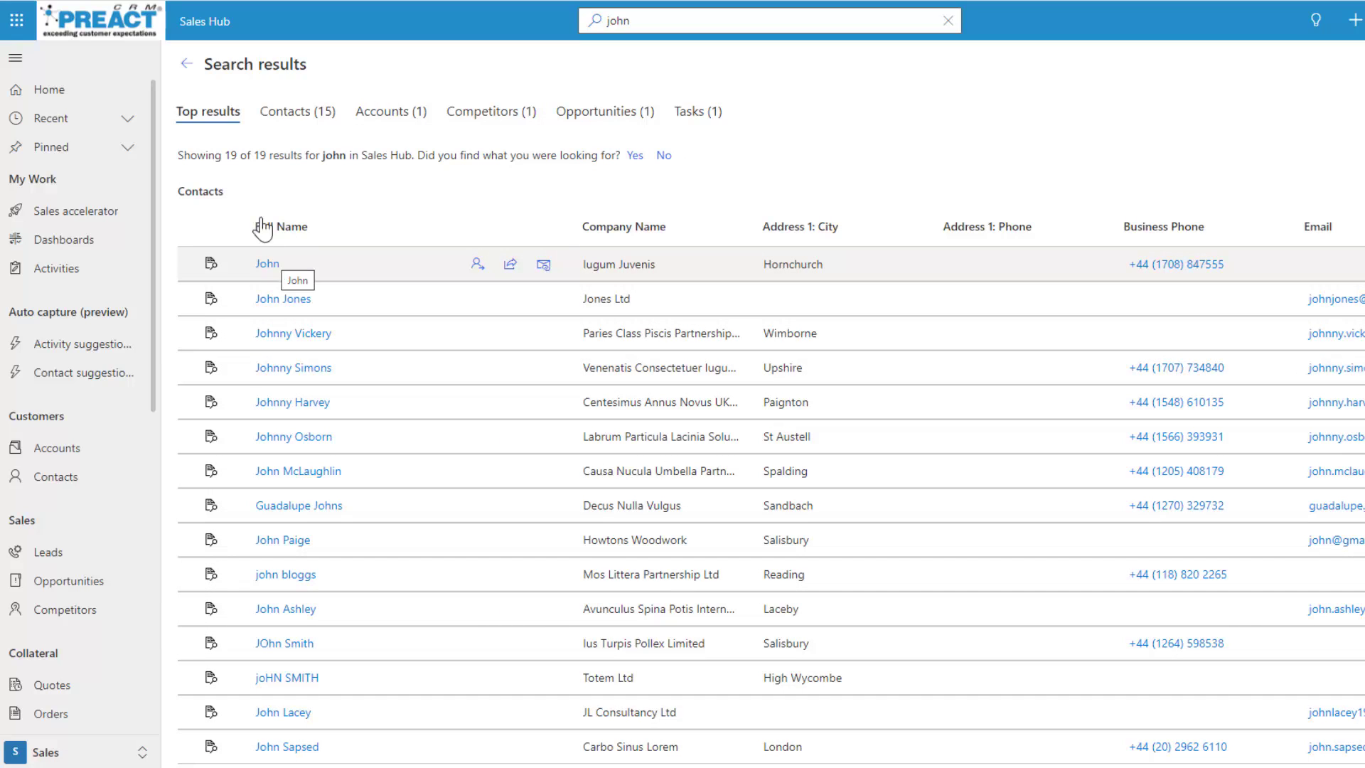
Filter the 'john' results to Contacts (15), then to Accounts (1)
left_click(288, 112)
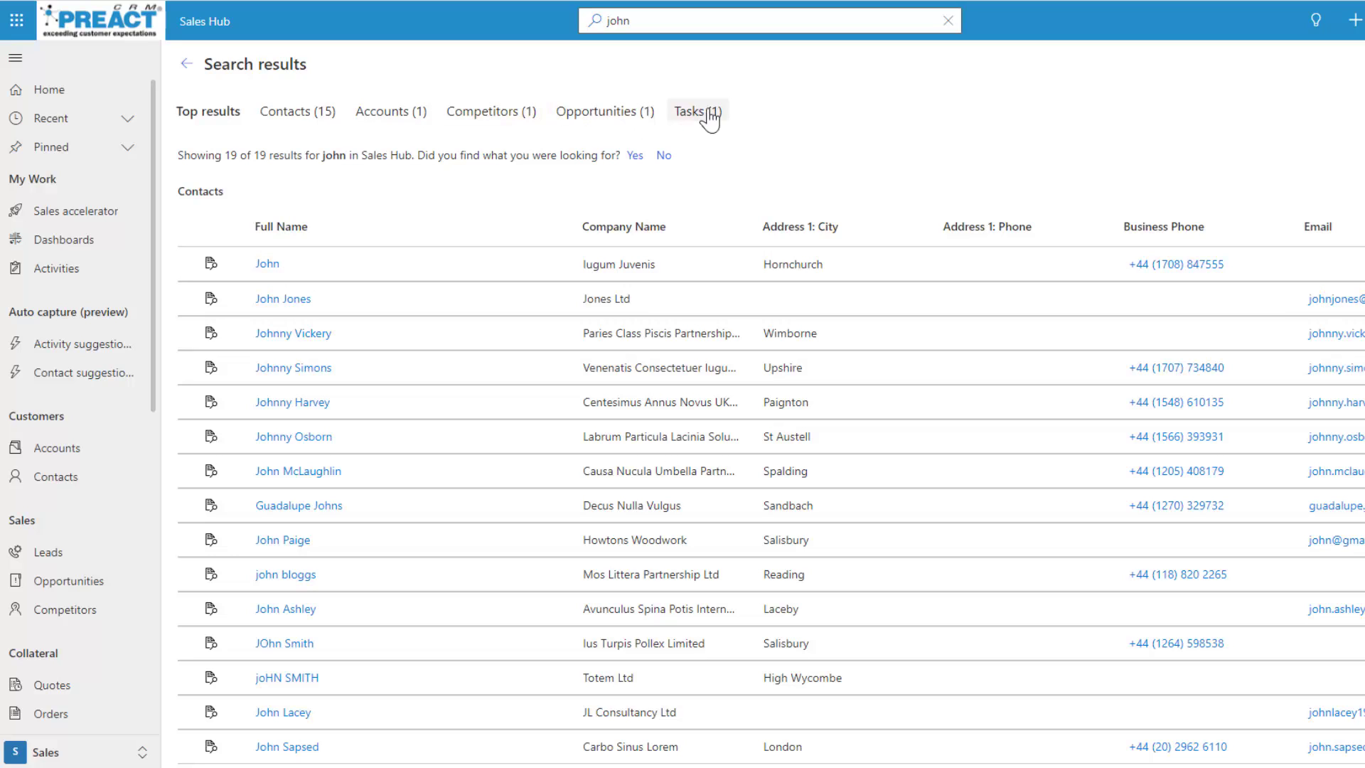
left_click(313, 120)
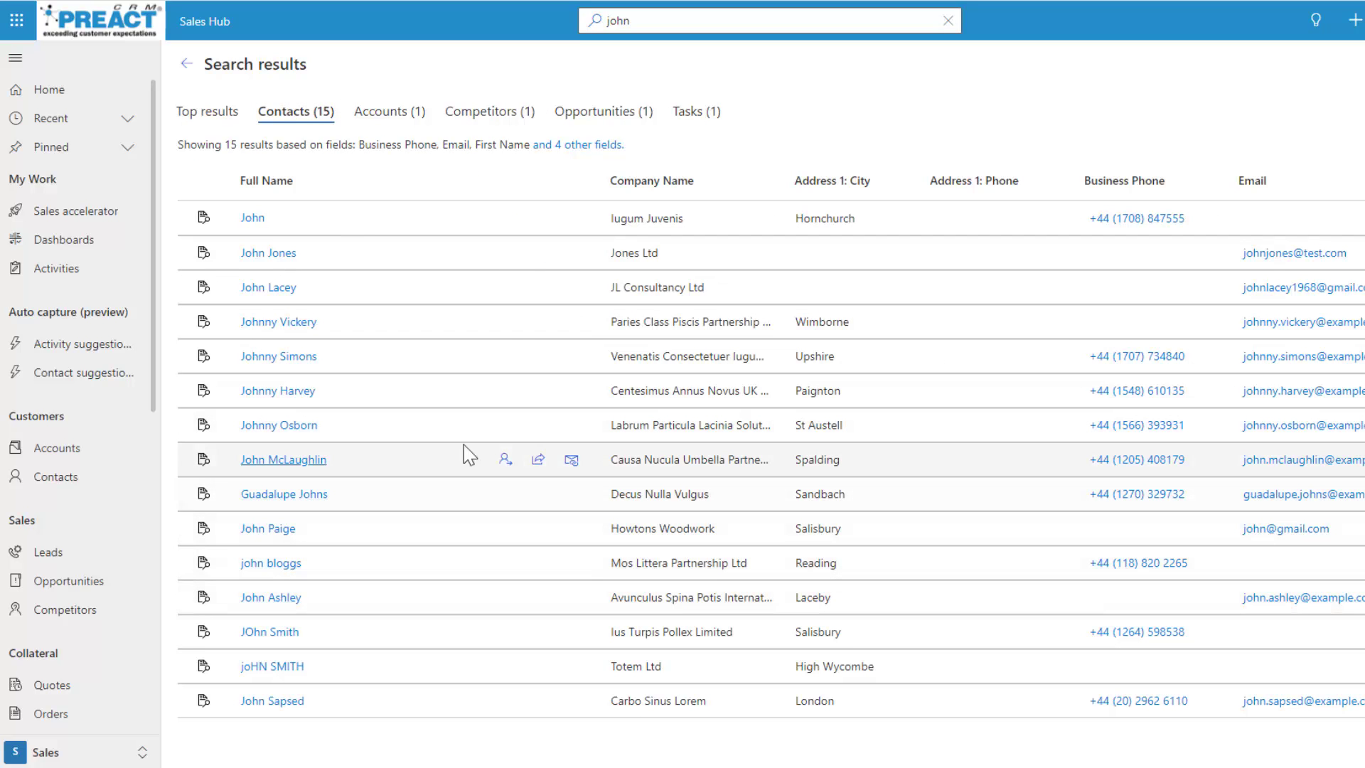
mouse_move(508, 367)
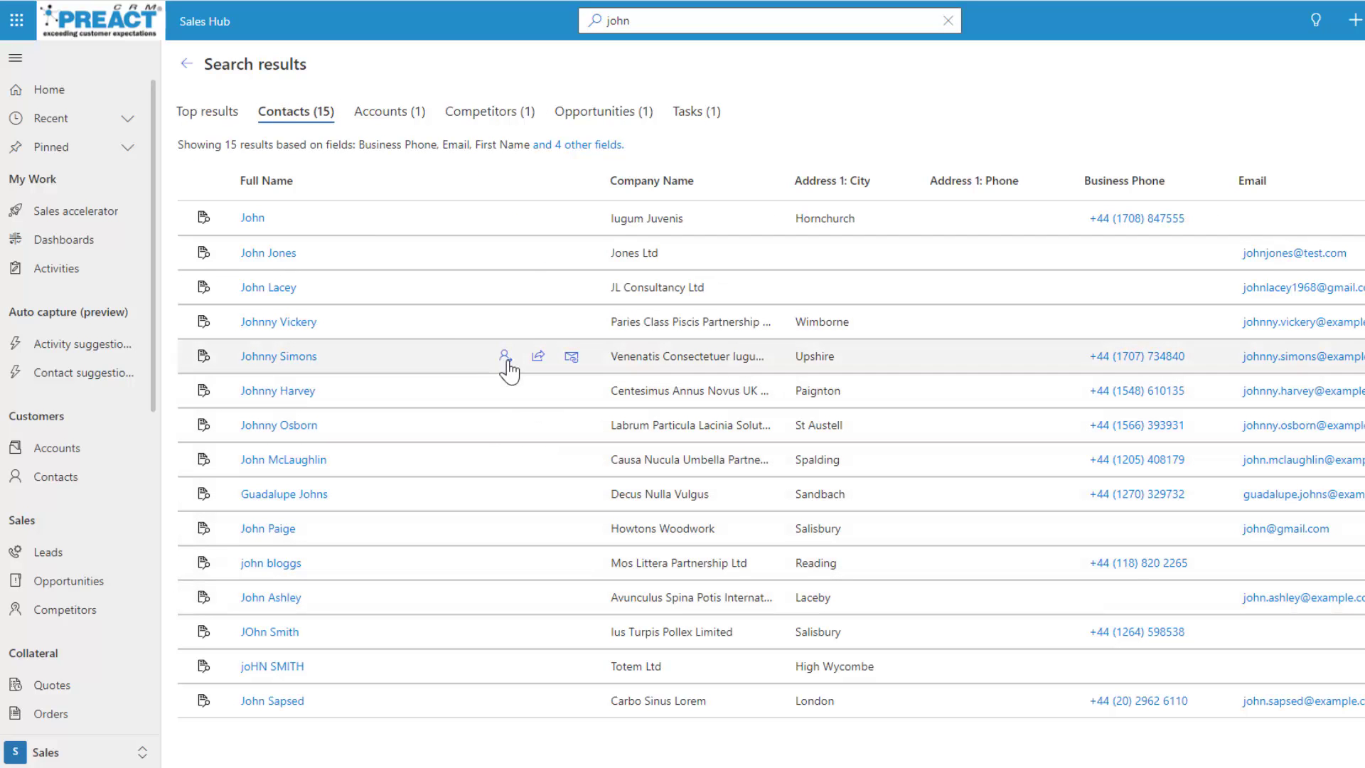
left_click(393, 120)
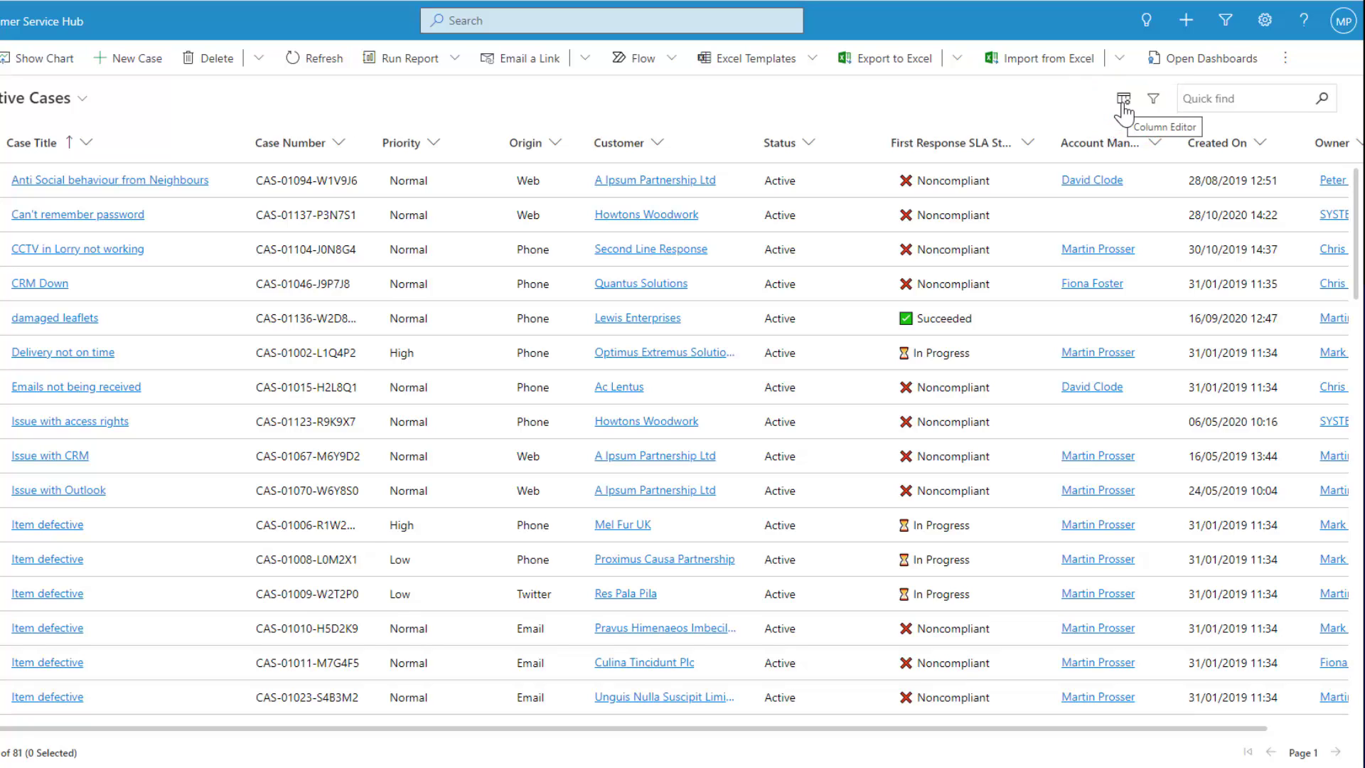
left_click(1124, 100)
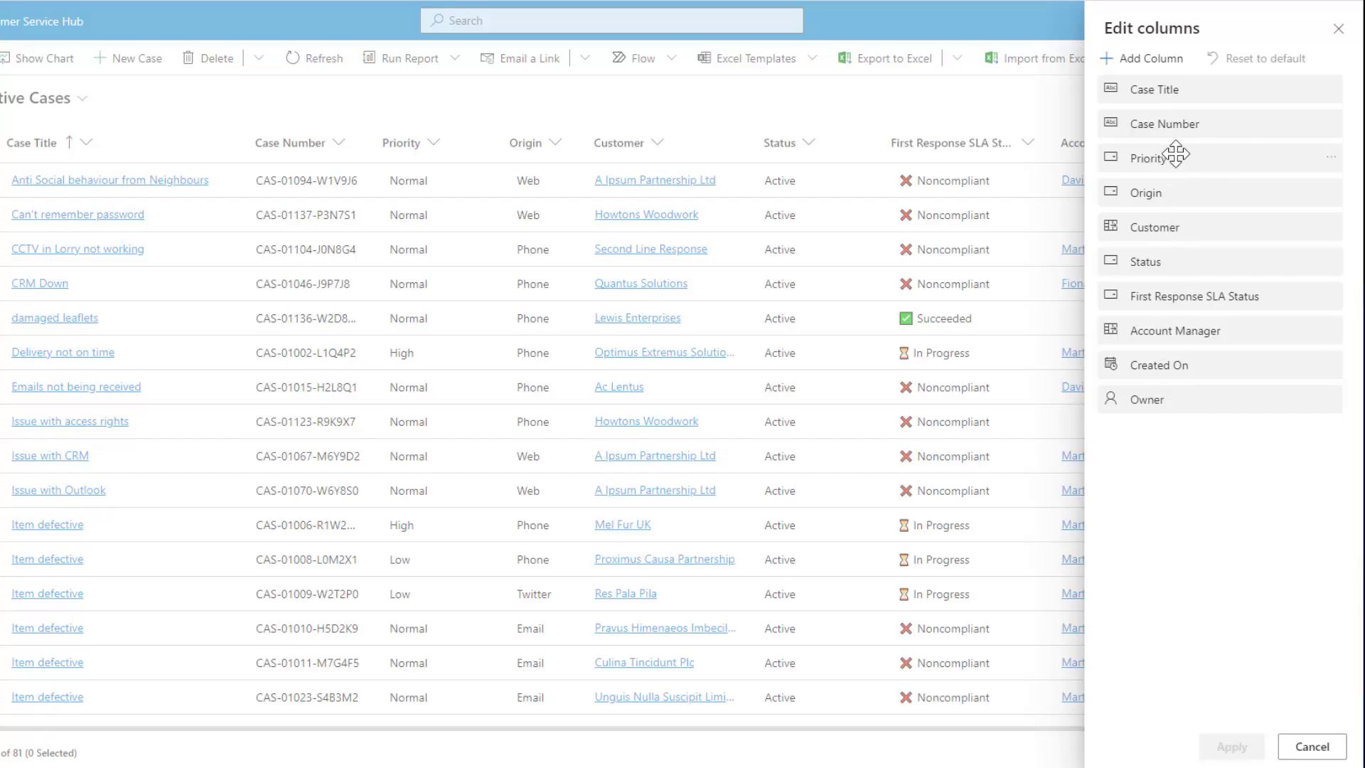
left_click_drag(1175, 123, 1173, 84)
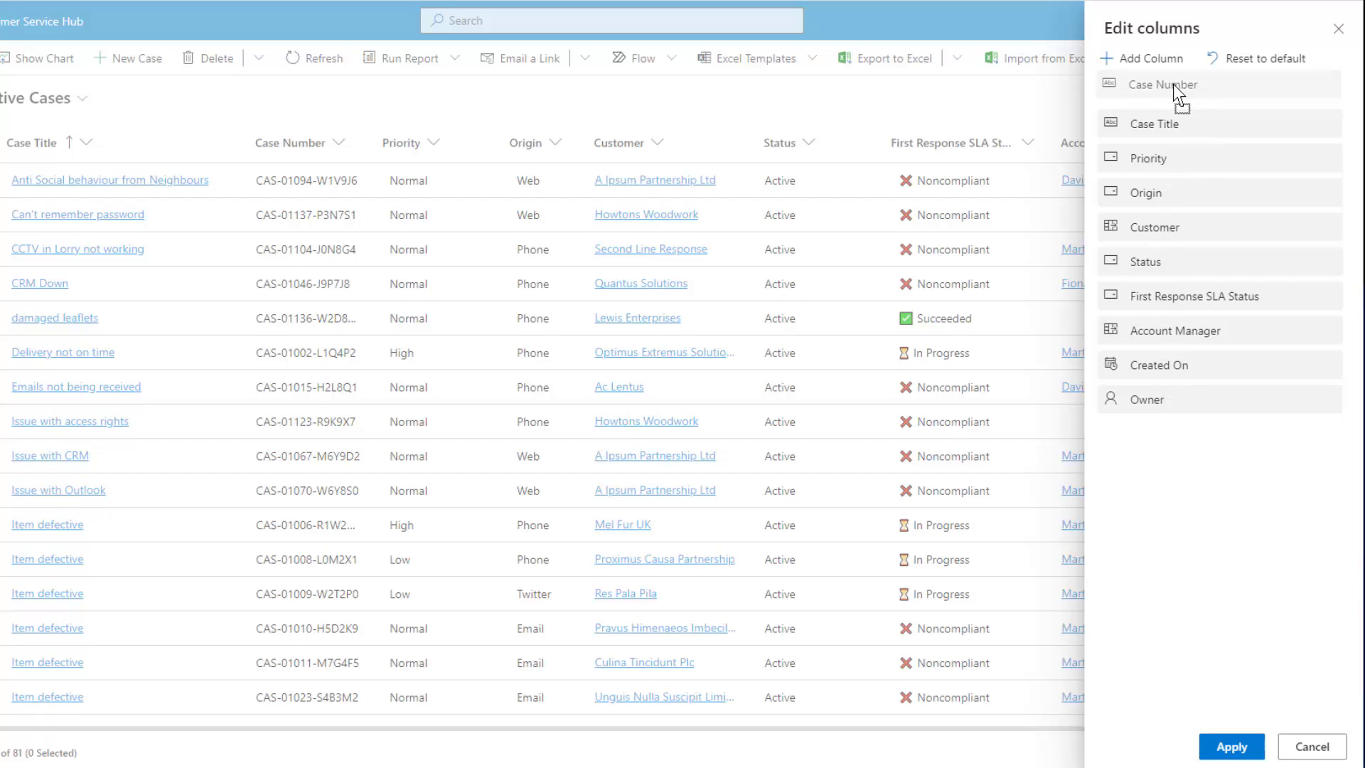
left_click_drag(1168, 252, 1163, 122)
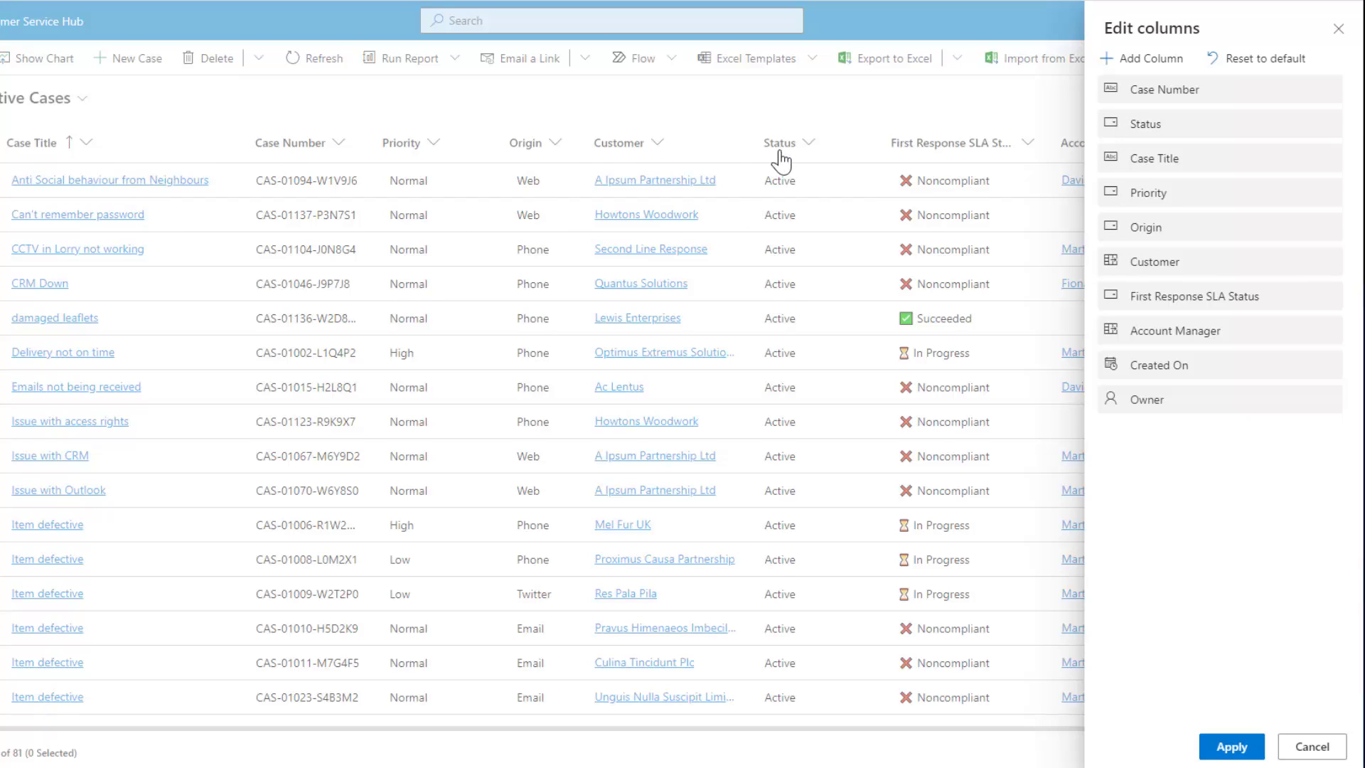
left_click(1233, 752)
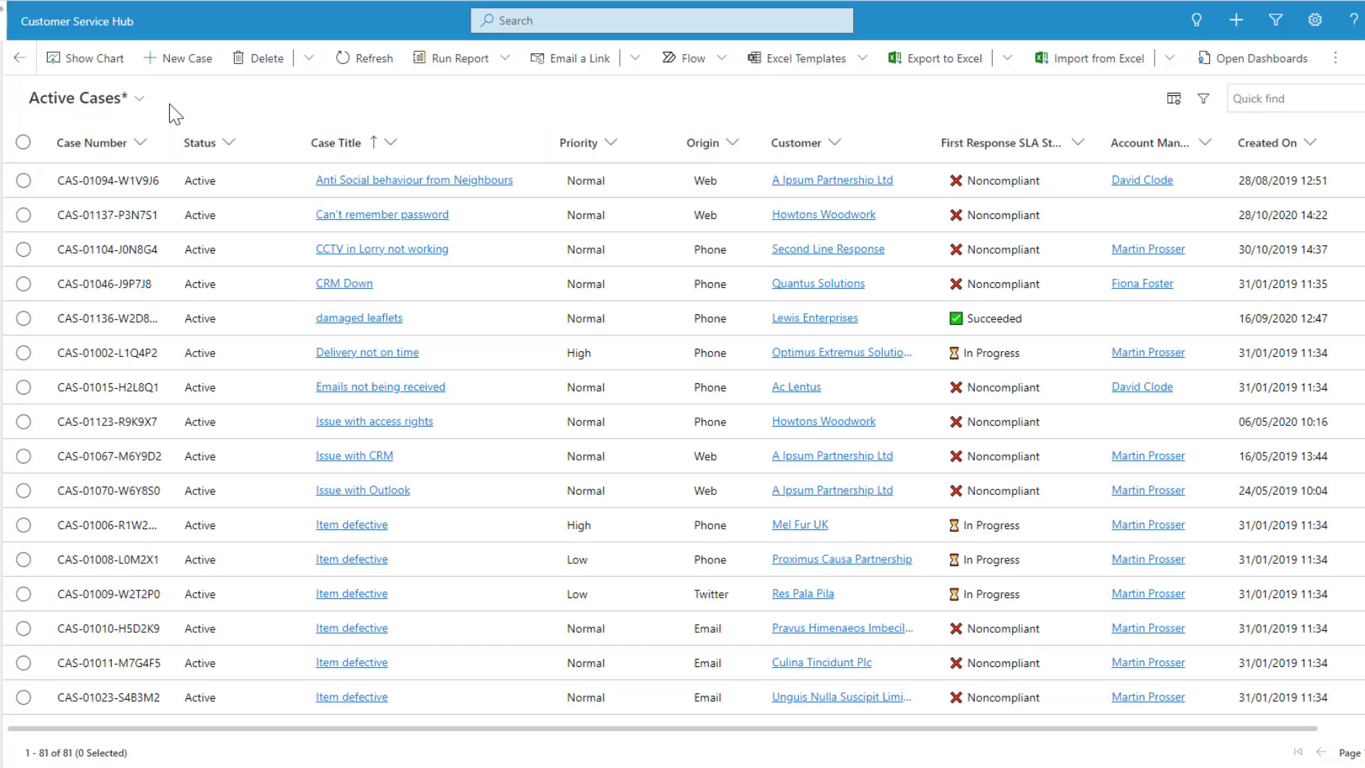
Switch the case list to Cases Being Followed, then back to Active Cases
left_click(136, 101)
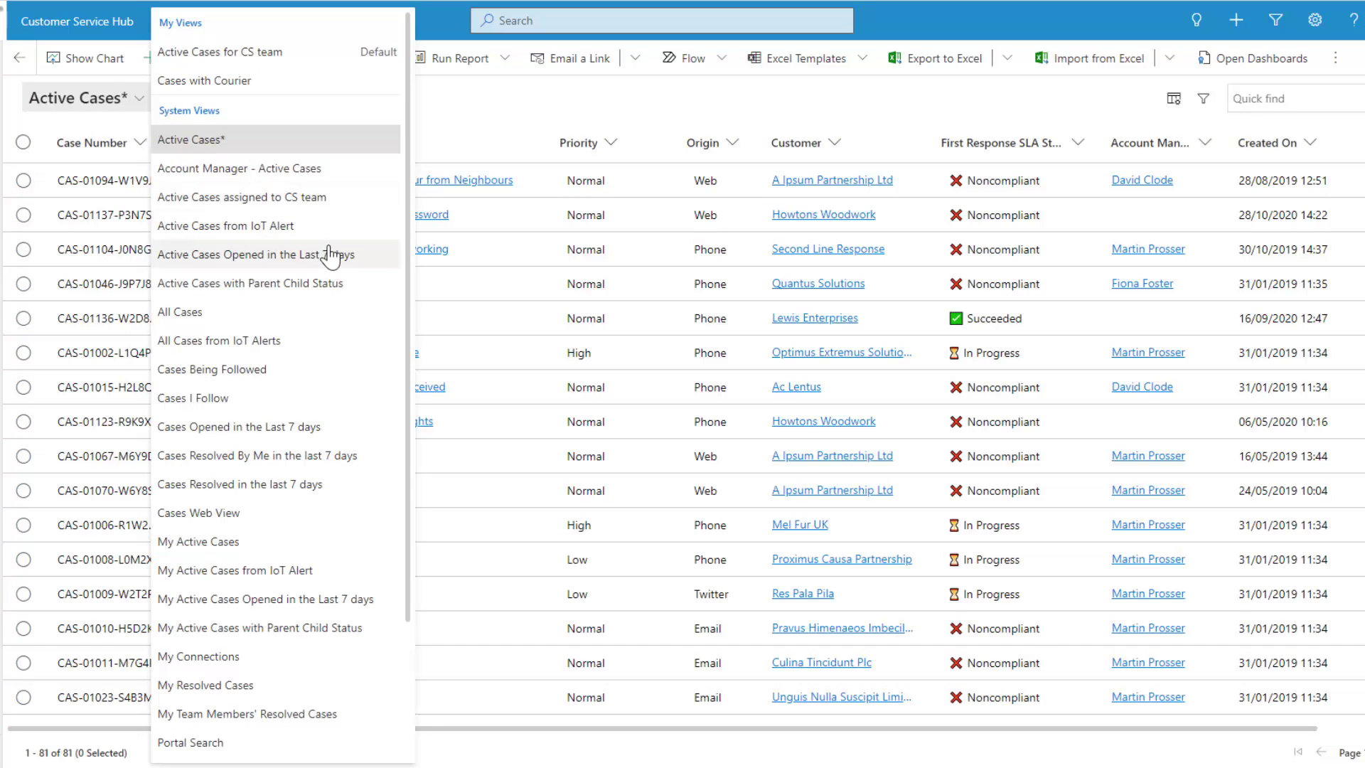
left_click(202, 377)
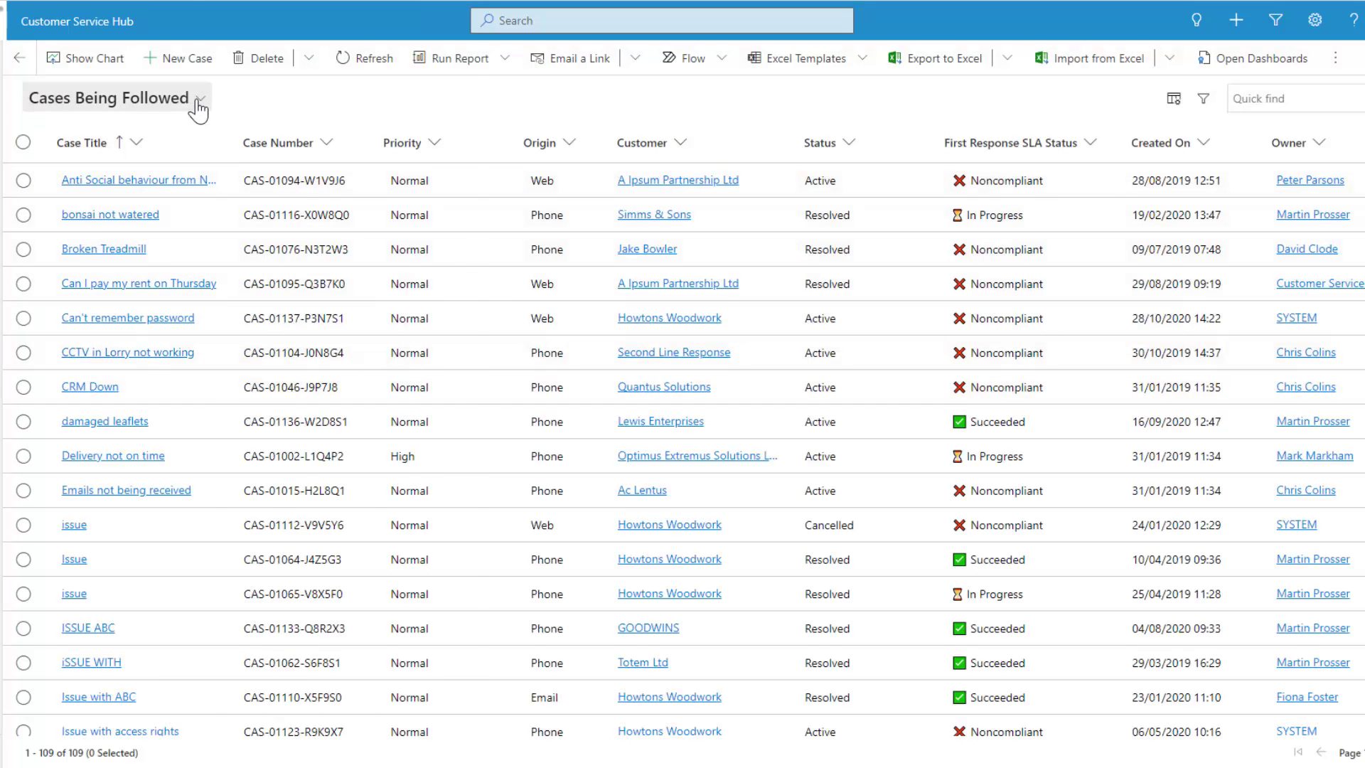
left_click(200, 100)
left_click(242, 139)
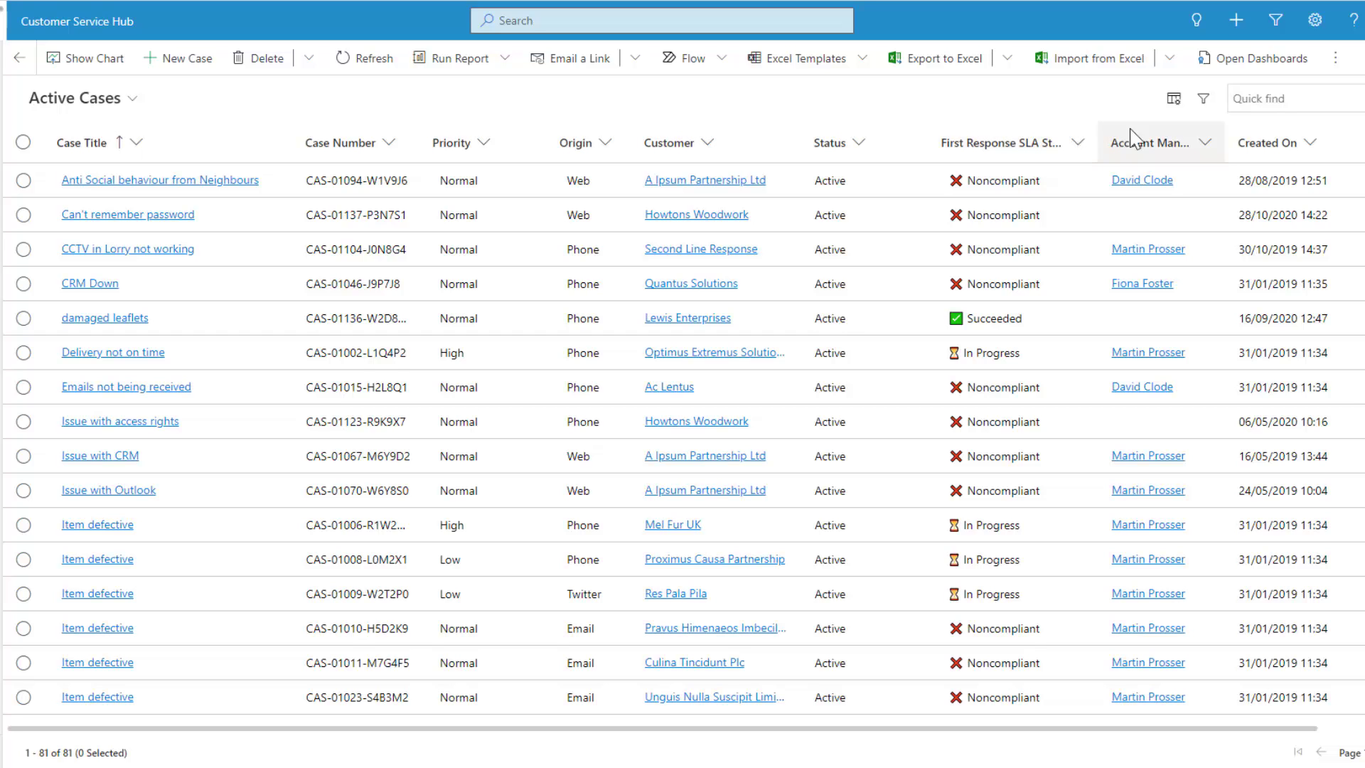
Add a Case Type column to the Active Cases view, placed right after Case Title
left_click(1131, 103)
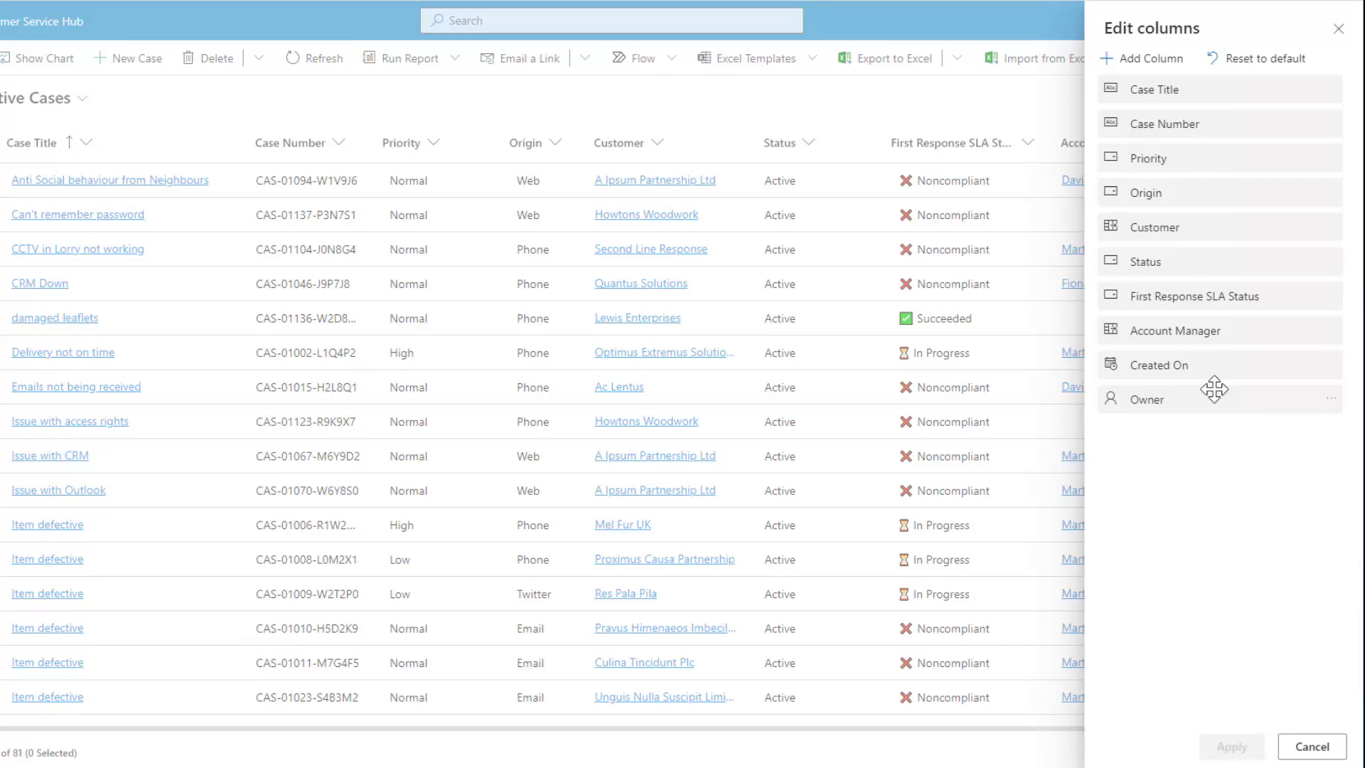
left_click(1142, 63)
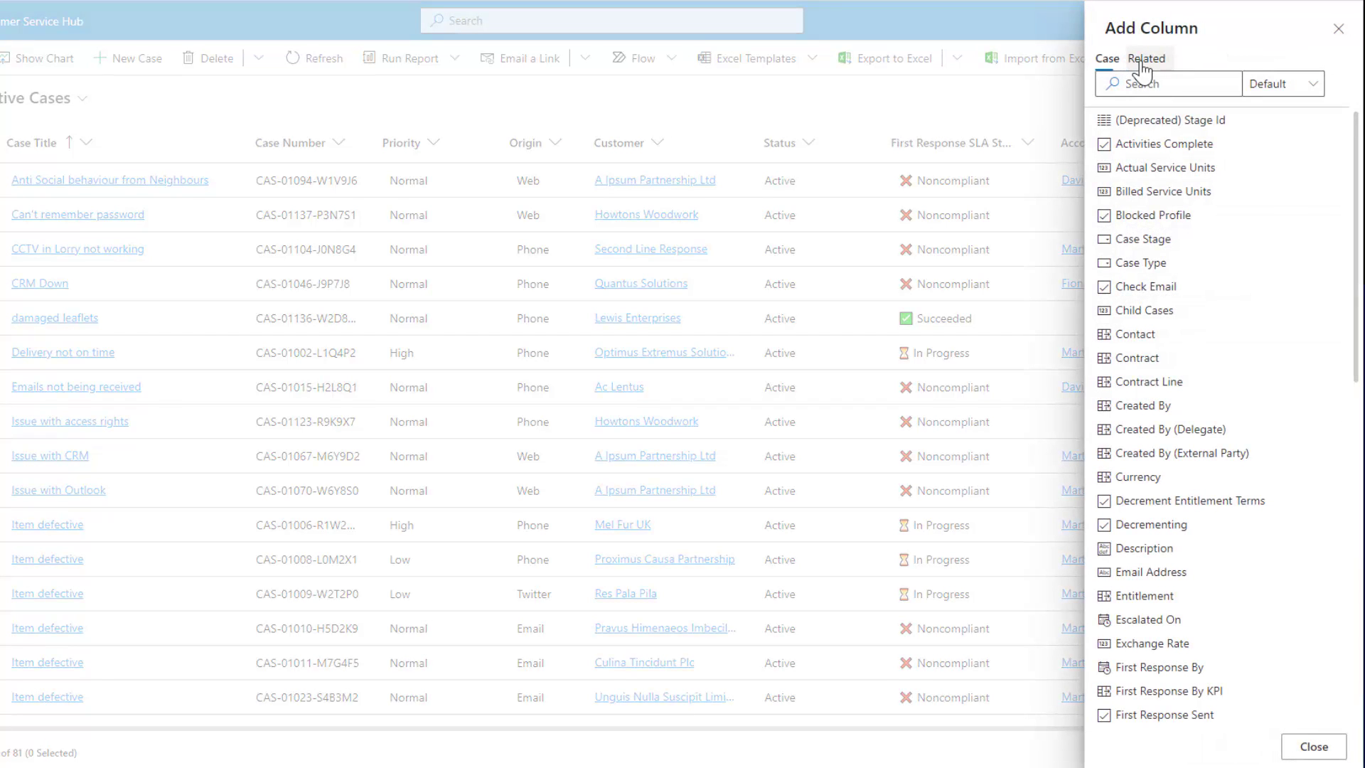
left_click(1138, 265)
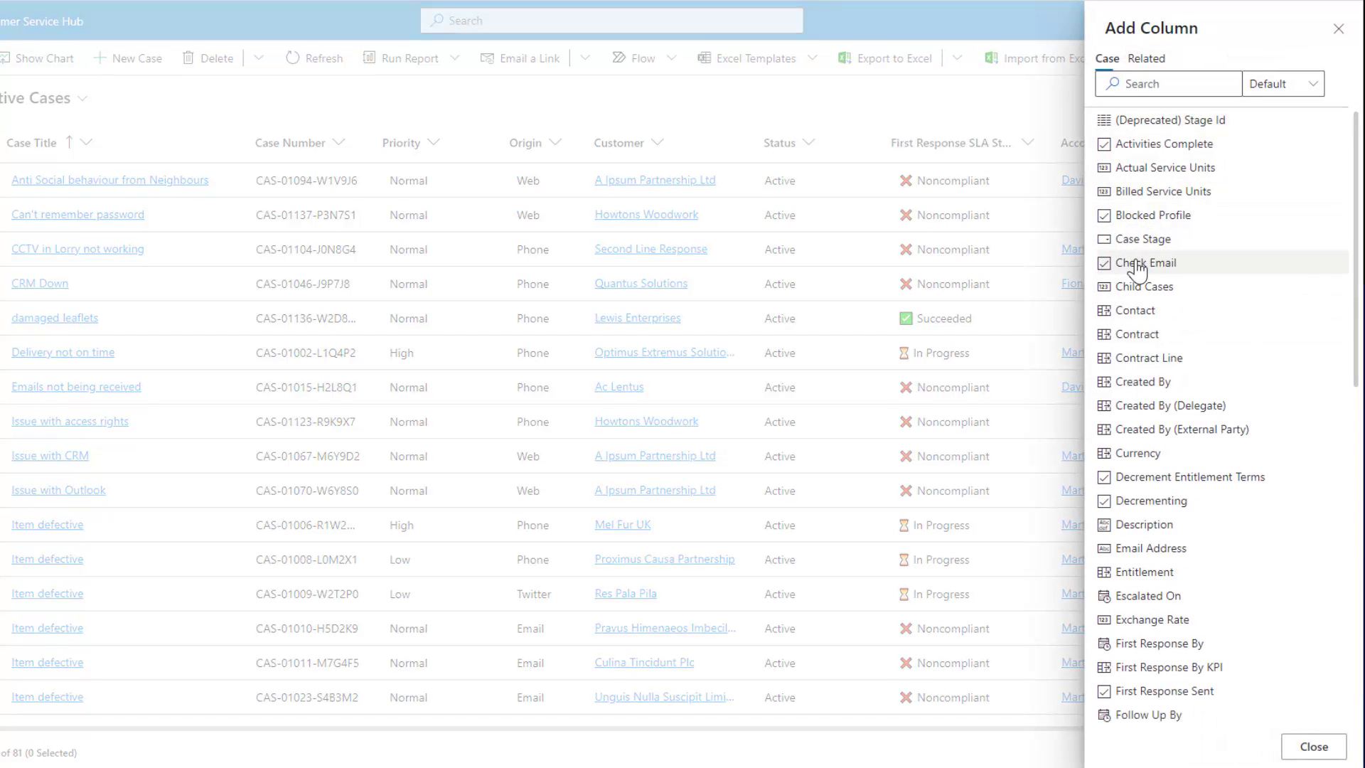
left_click(1314, 747)
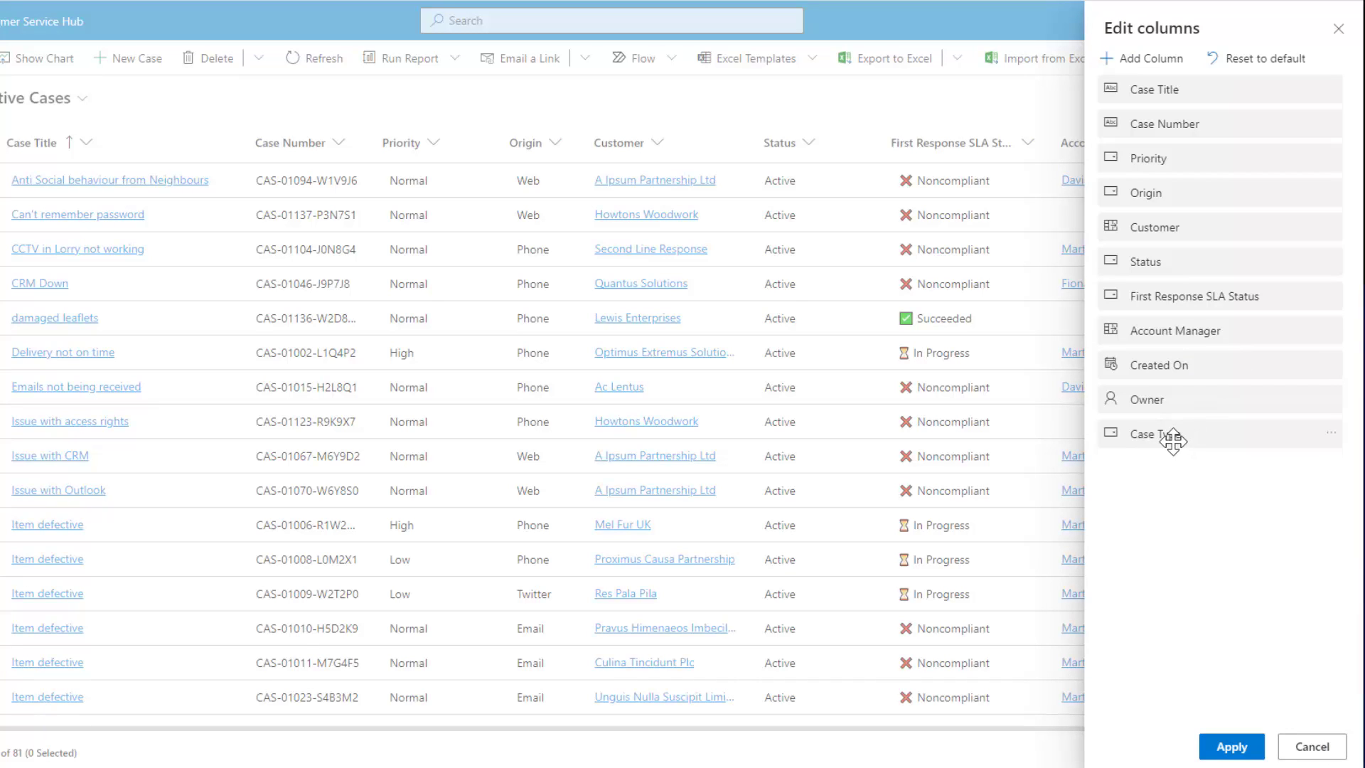
left_click_drag(1174, 441, 1183, 124)
left_click(1149, 60)
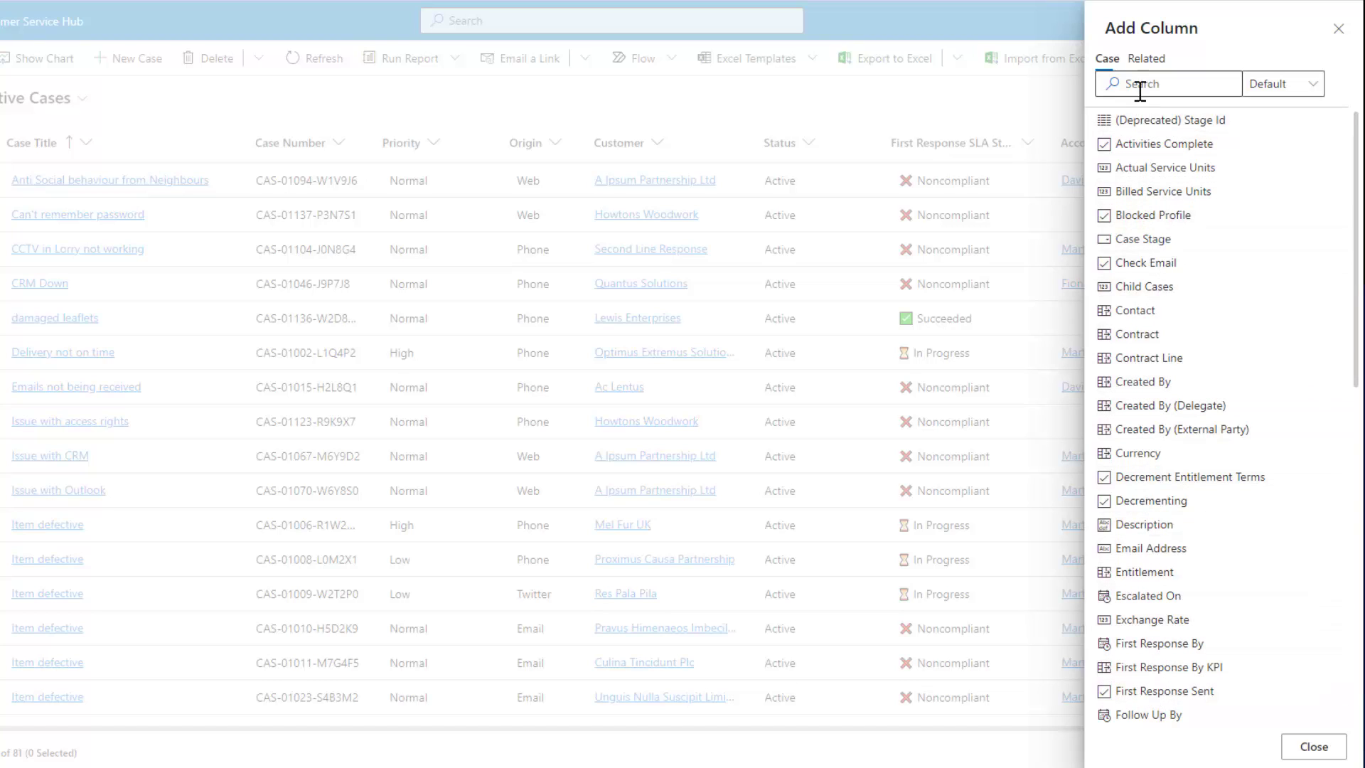
Add the related Customer (Account) Account Number column as the first column and apply the layout
left_click(1151, 60)
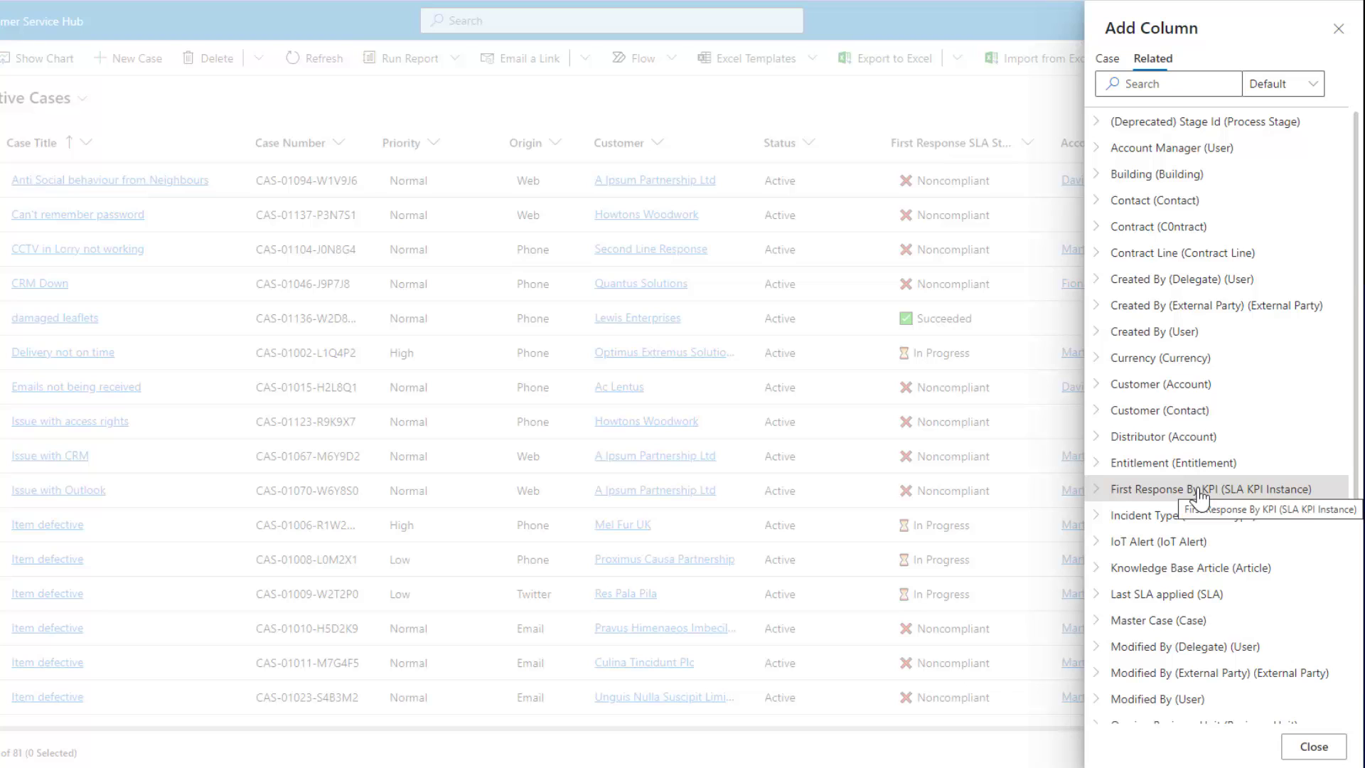
left_click(1097, 385)
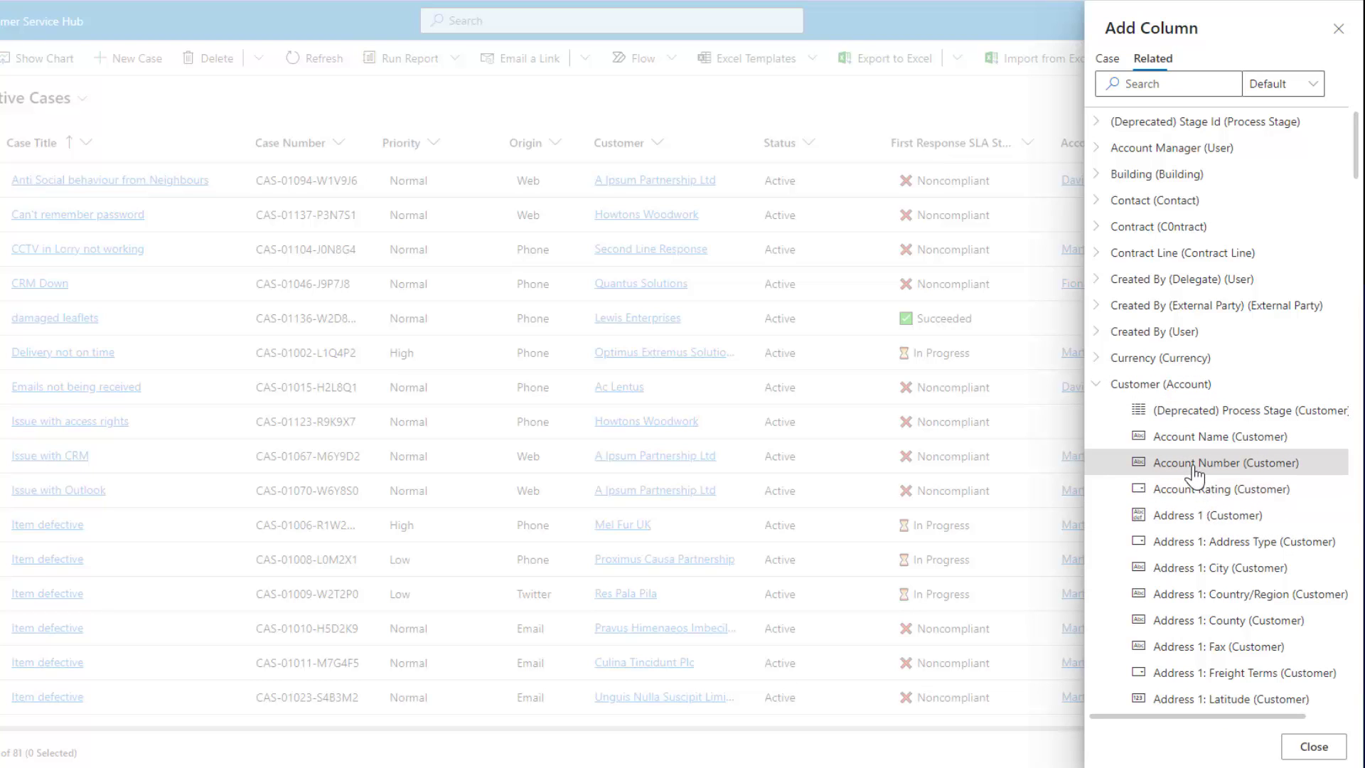
left_click(1195, 464)
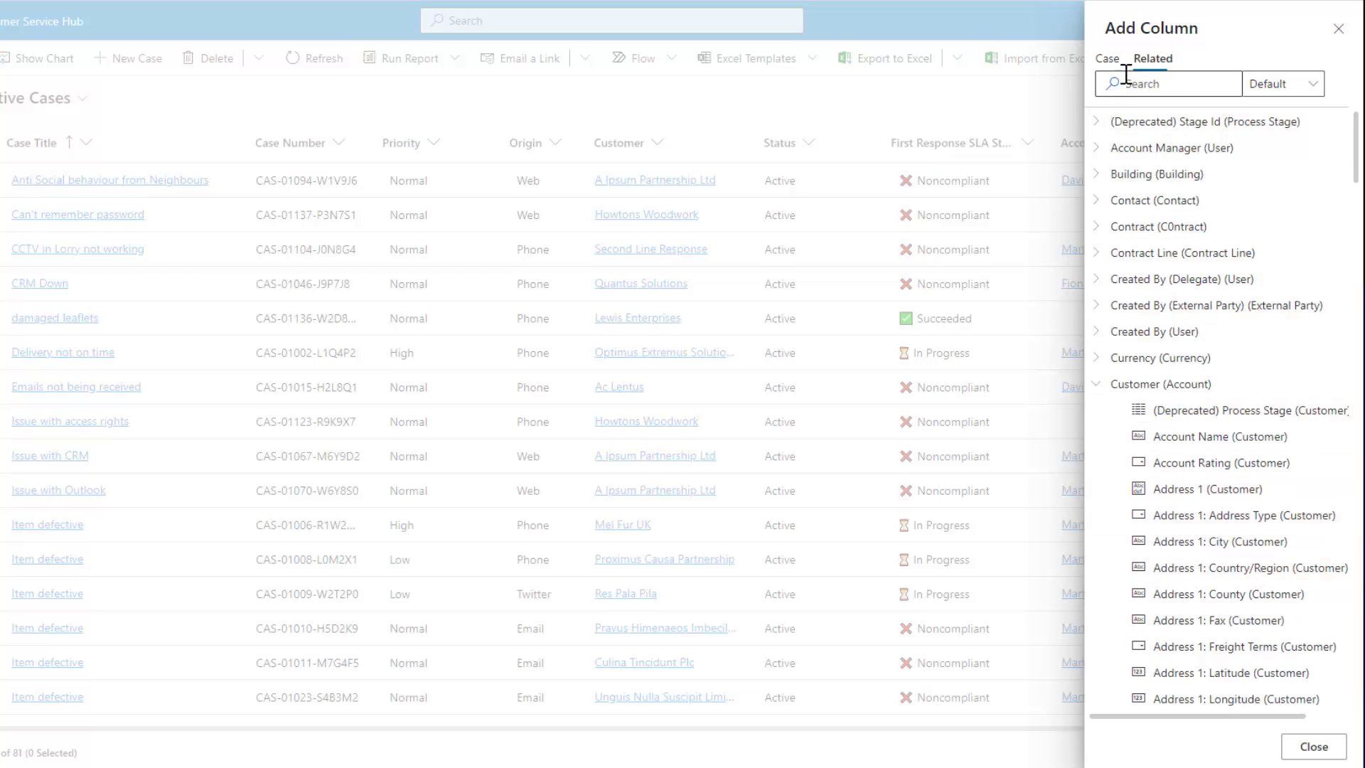
left_click(1314, 746)
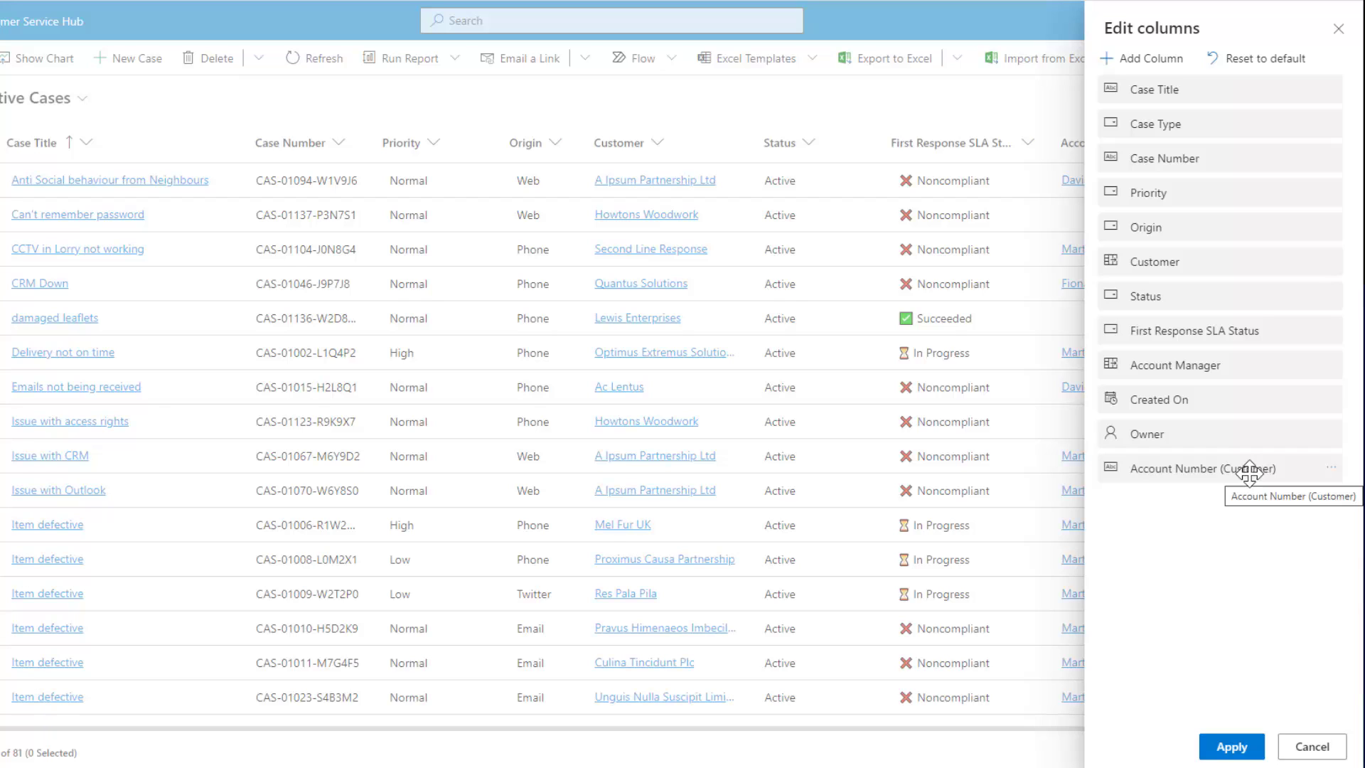
left_click_drag(1249, 470, 1246, 96)
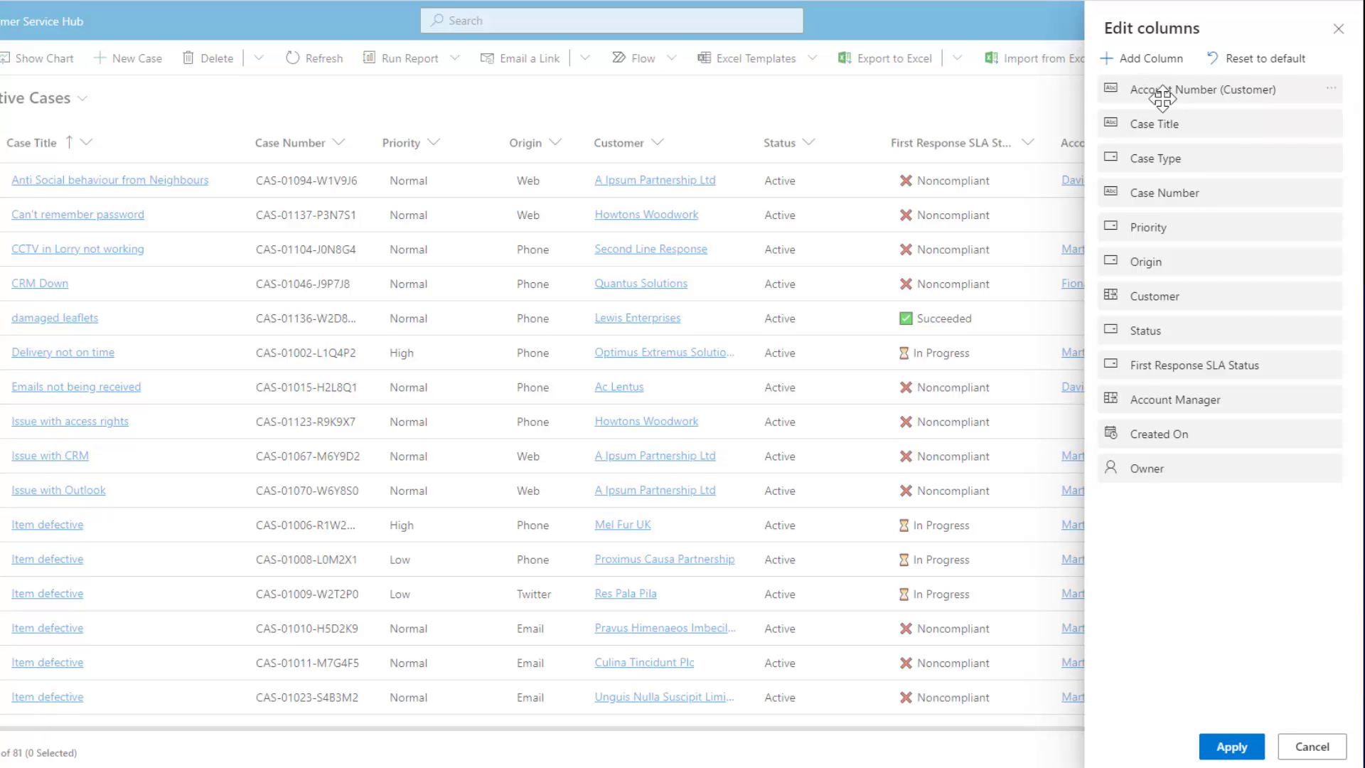
left_click(1232, 746)
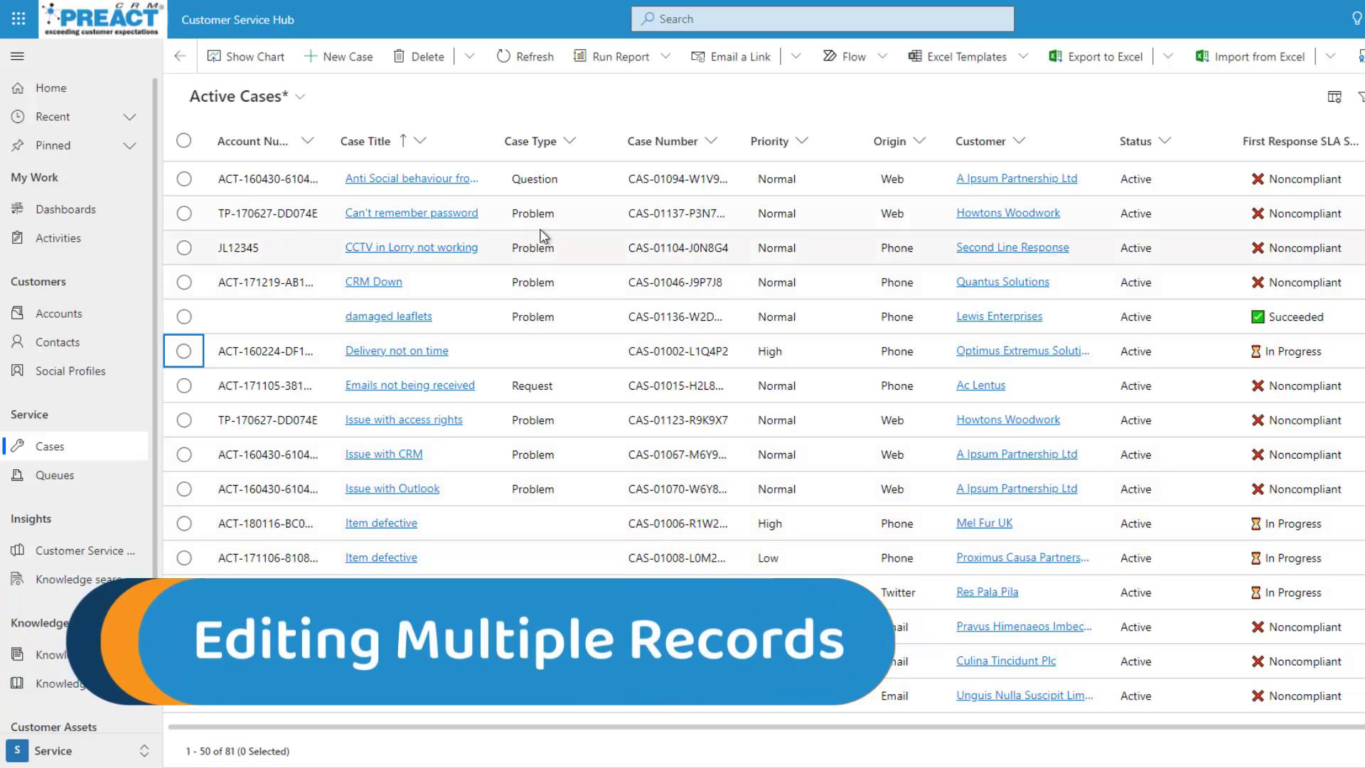
Select the Issue with access rights, Emails not being received and CRM Down cases
left_click(184, 419)
left_click(184, 386)
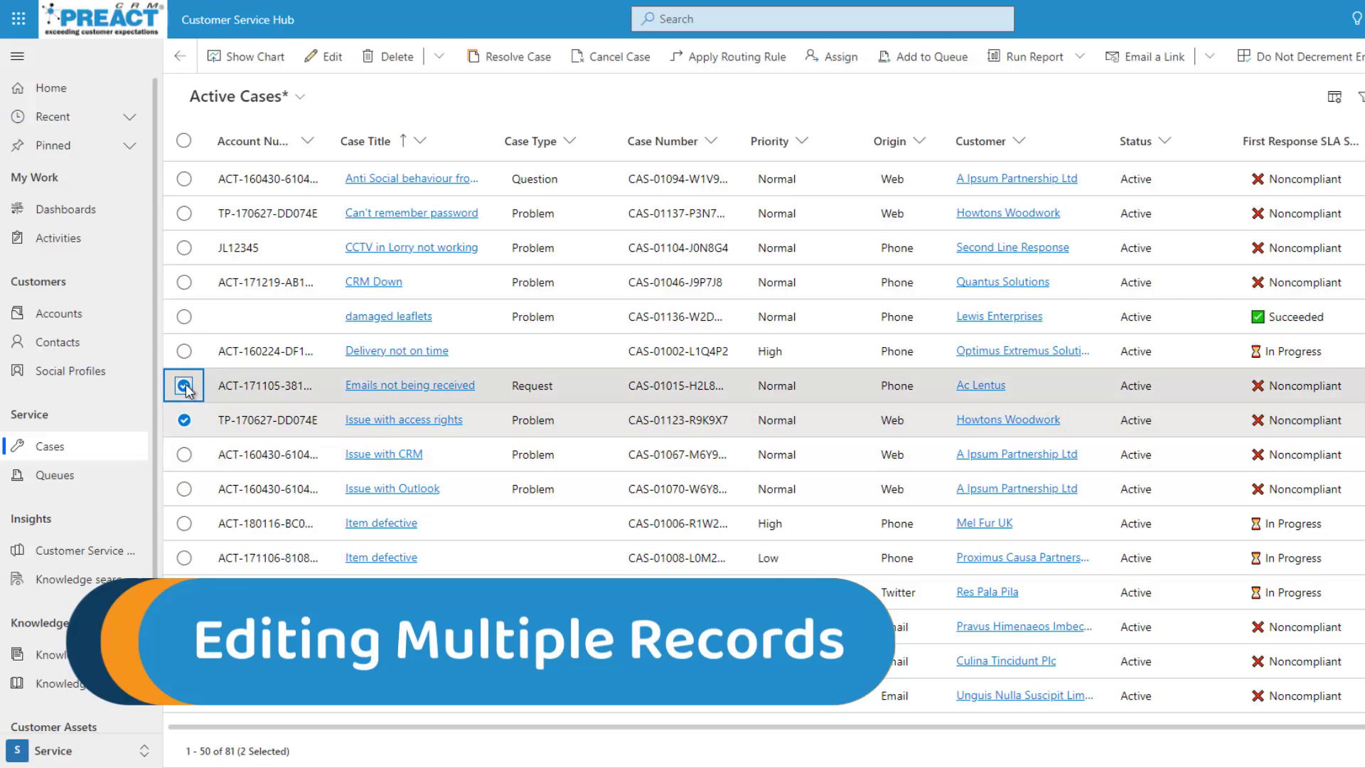
left_click(185, 284)
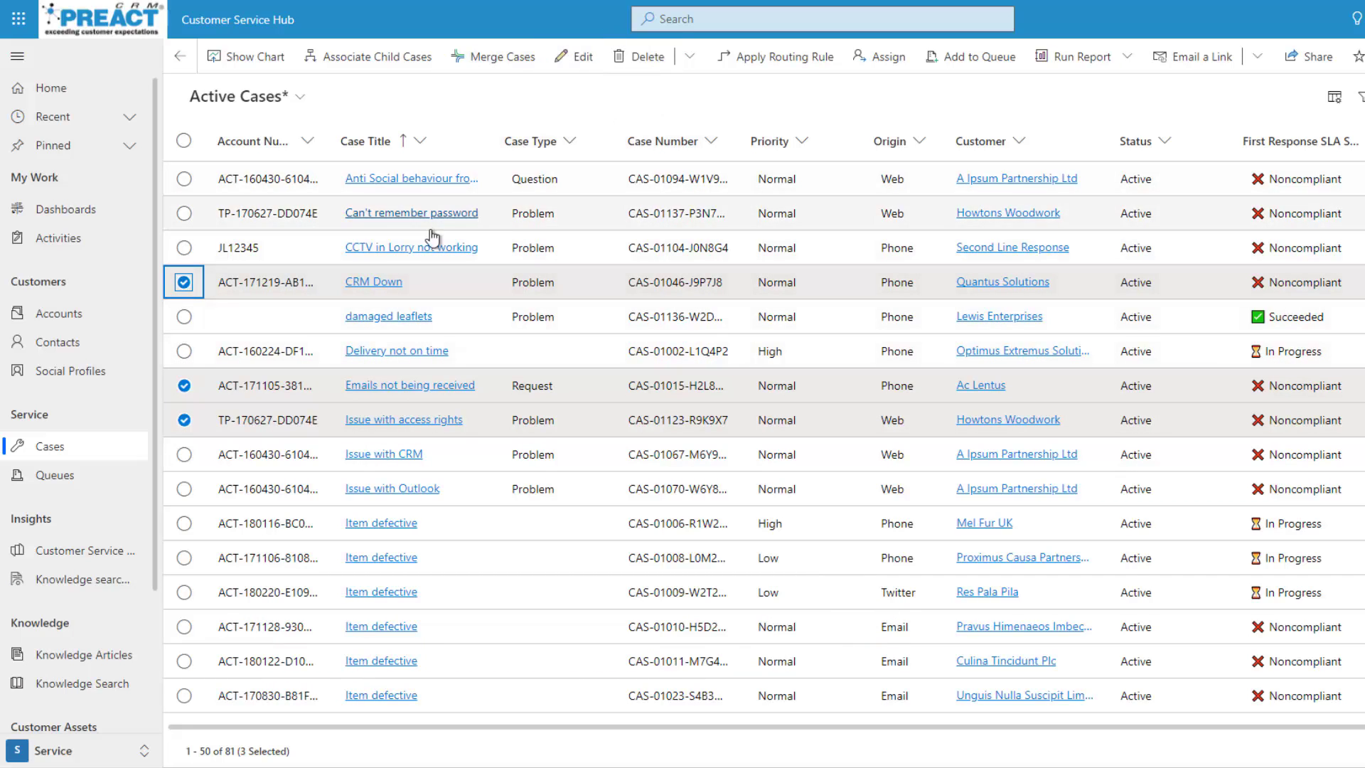
Bulk-edit the three selected cases to set Origin to Phone and save
left_click(581, 56)
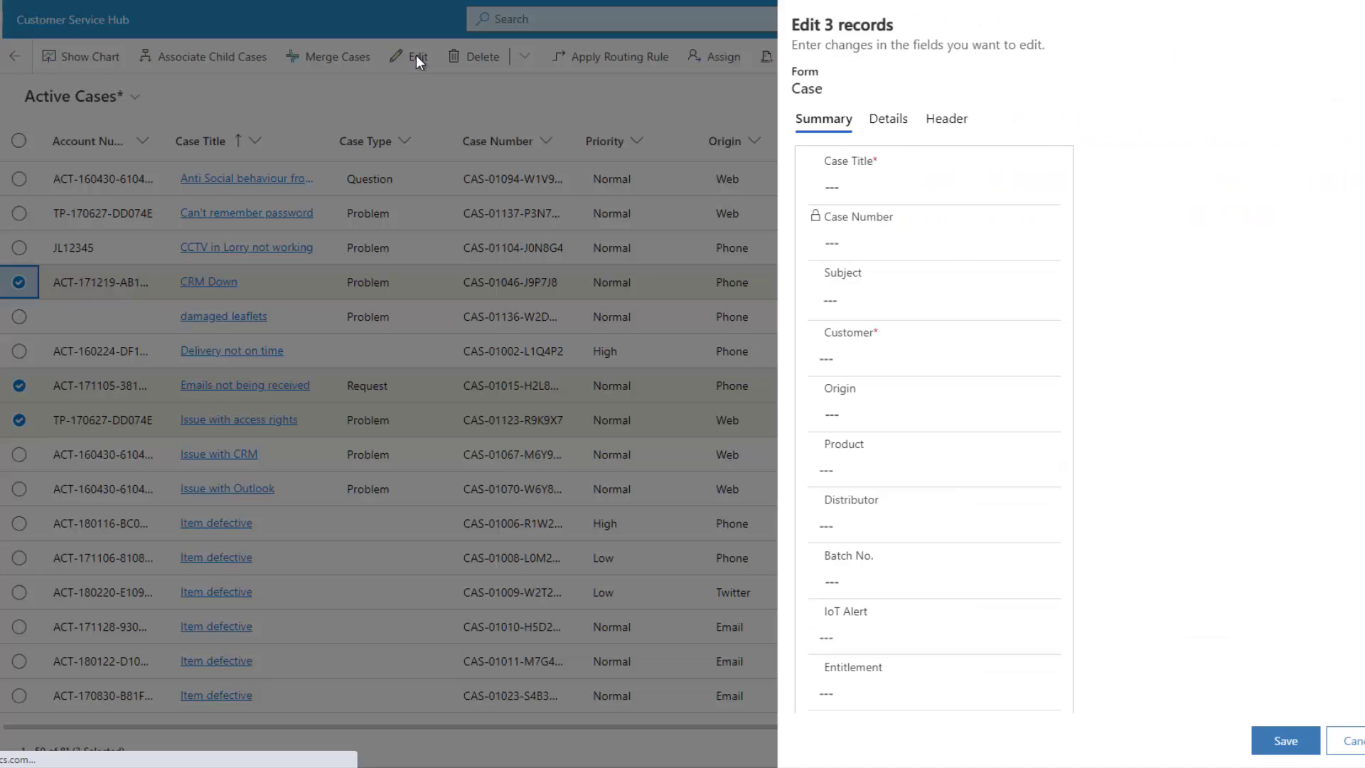
scroll(1066, 448, "down", 2)
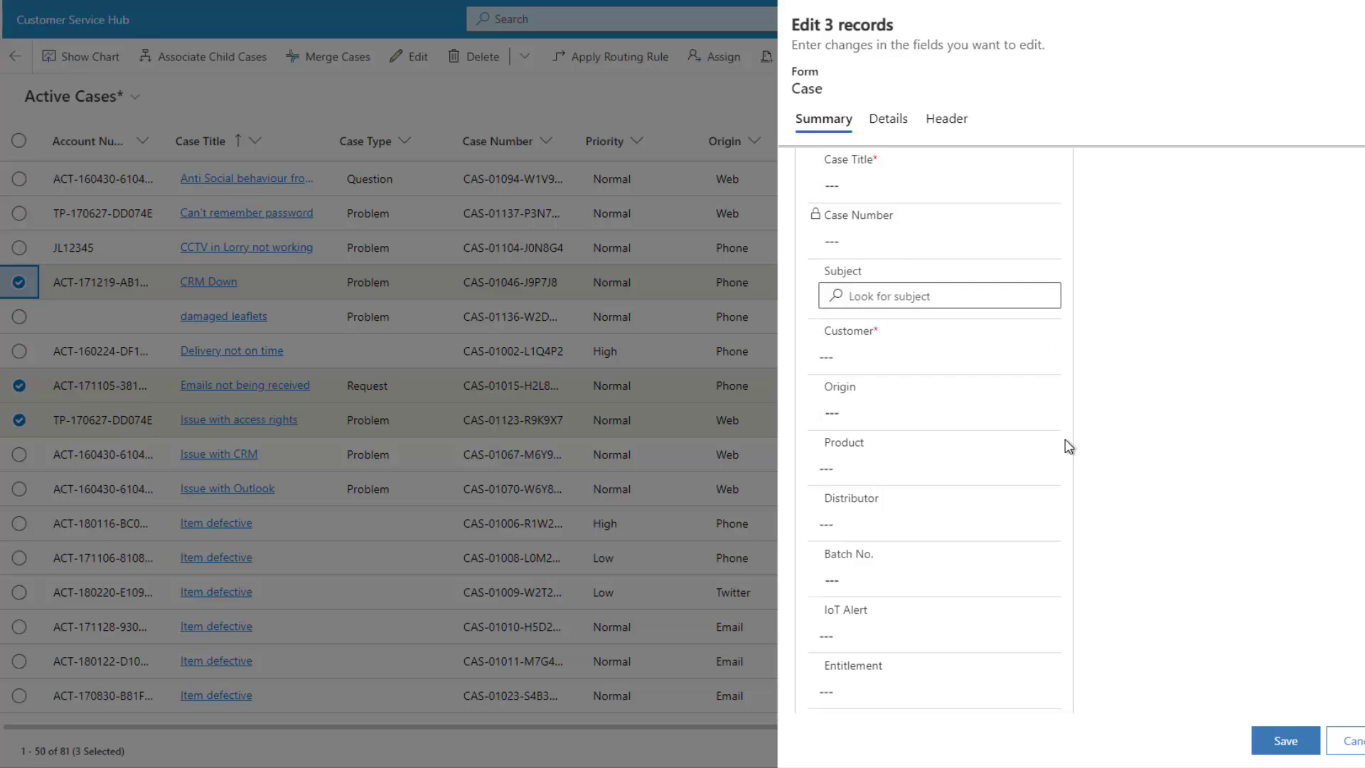
scroll(1069, 446, "up", 2)
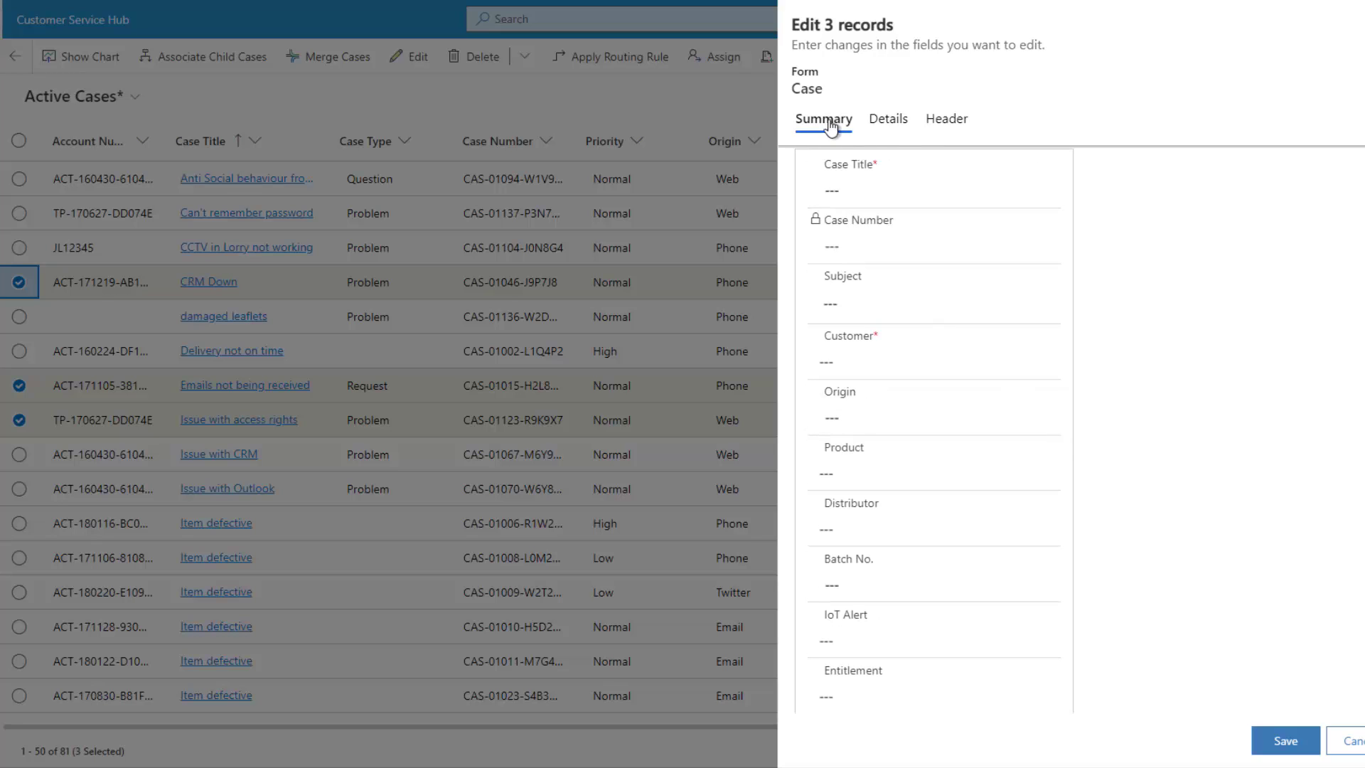
left_click(893, 134)
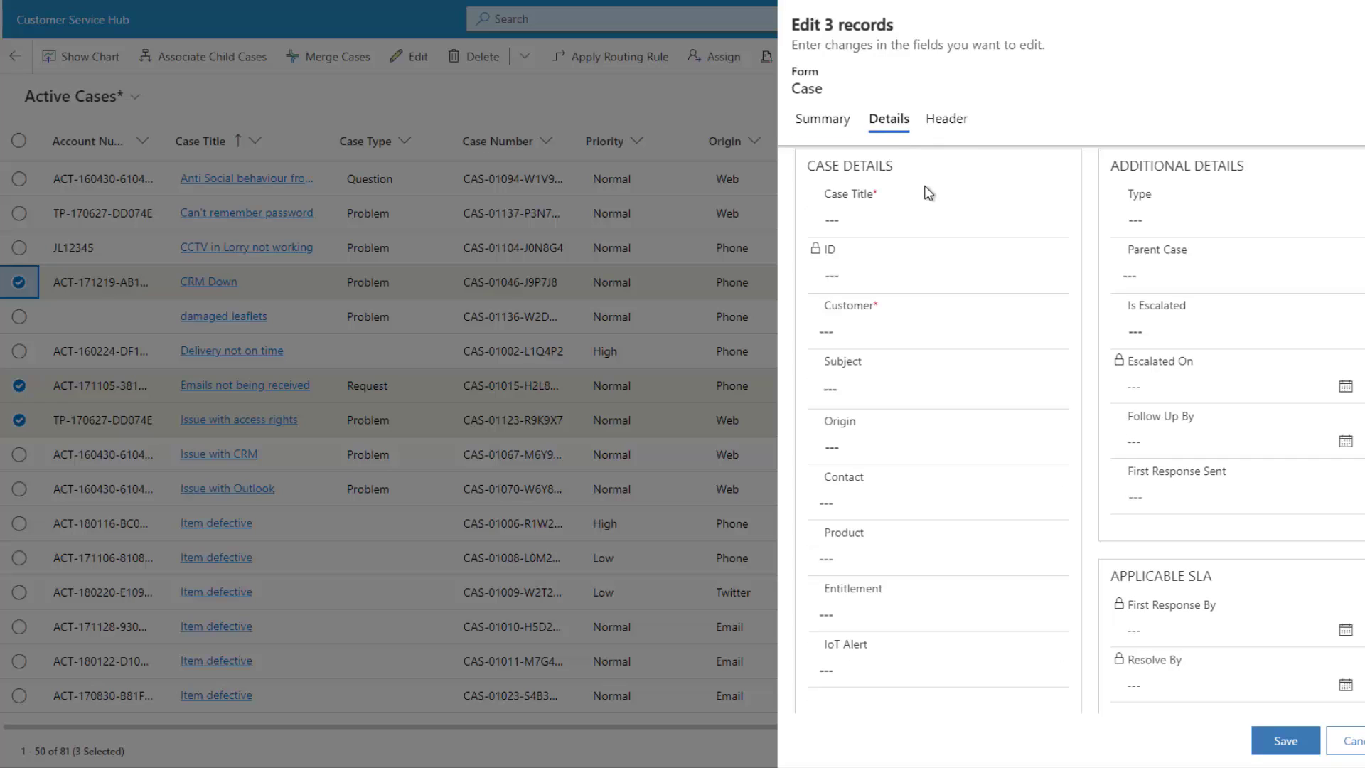
left_click(951, 130)
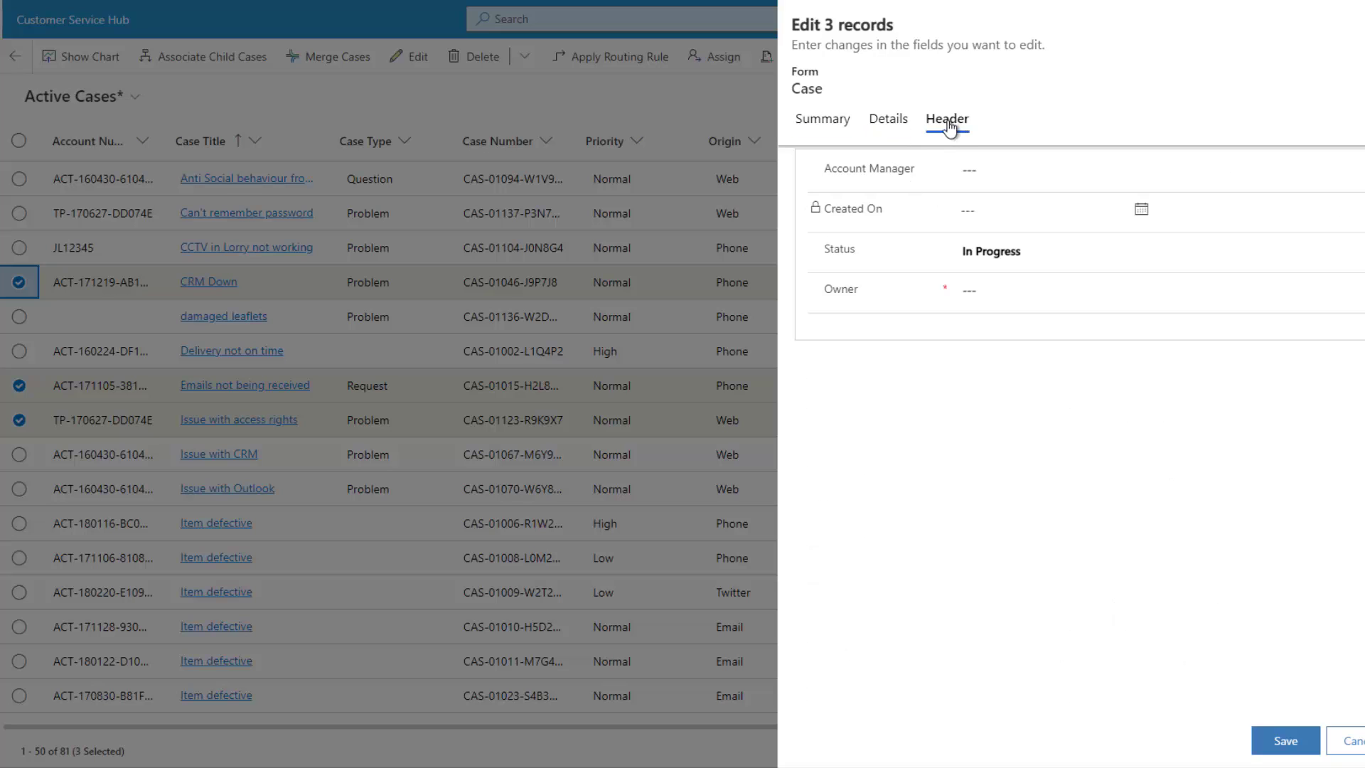
left_click(885, 125)
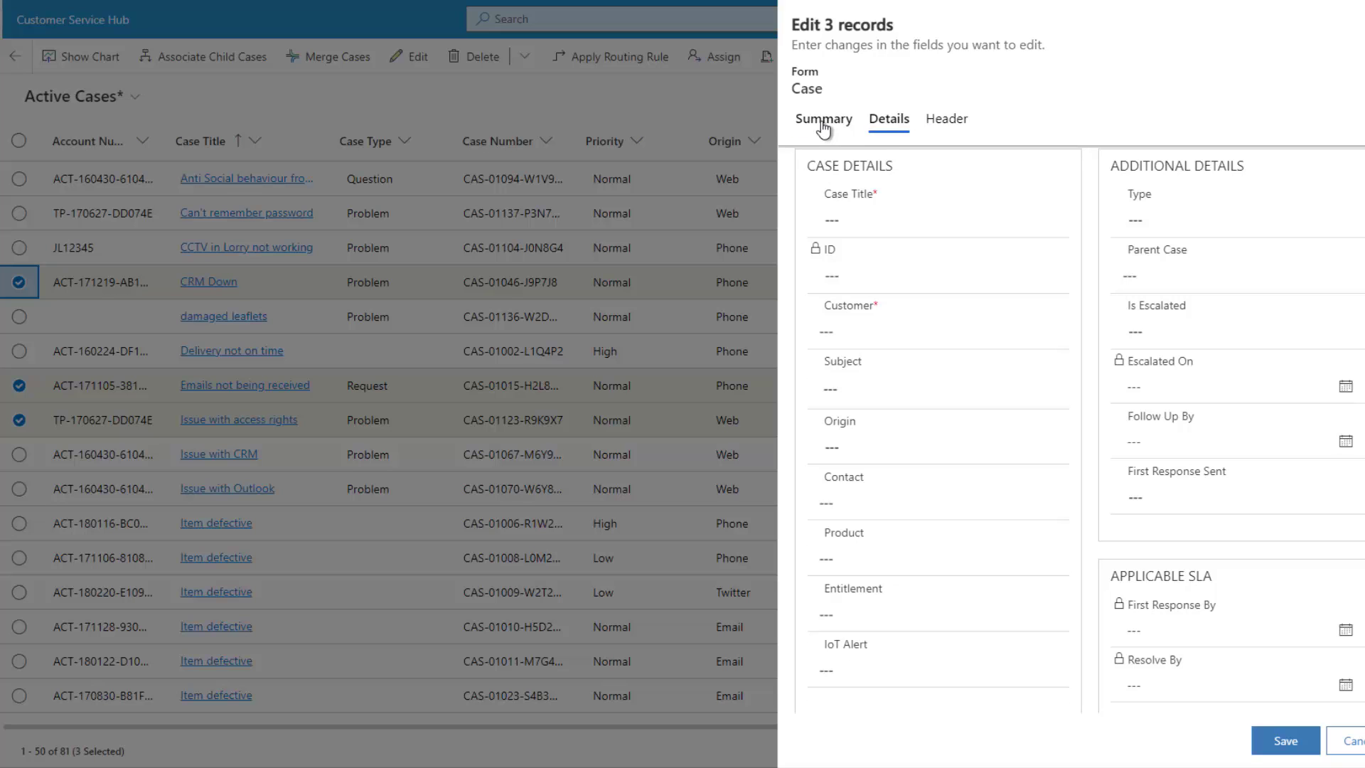
left_click(824, 127)
left_click(910, 301)
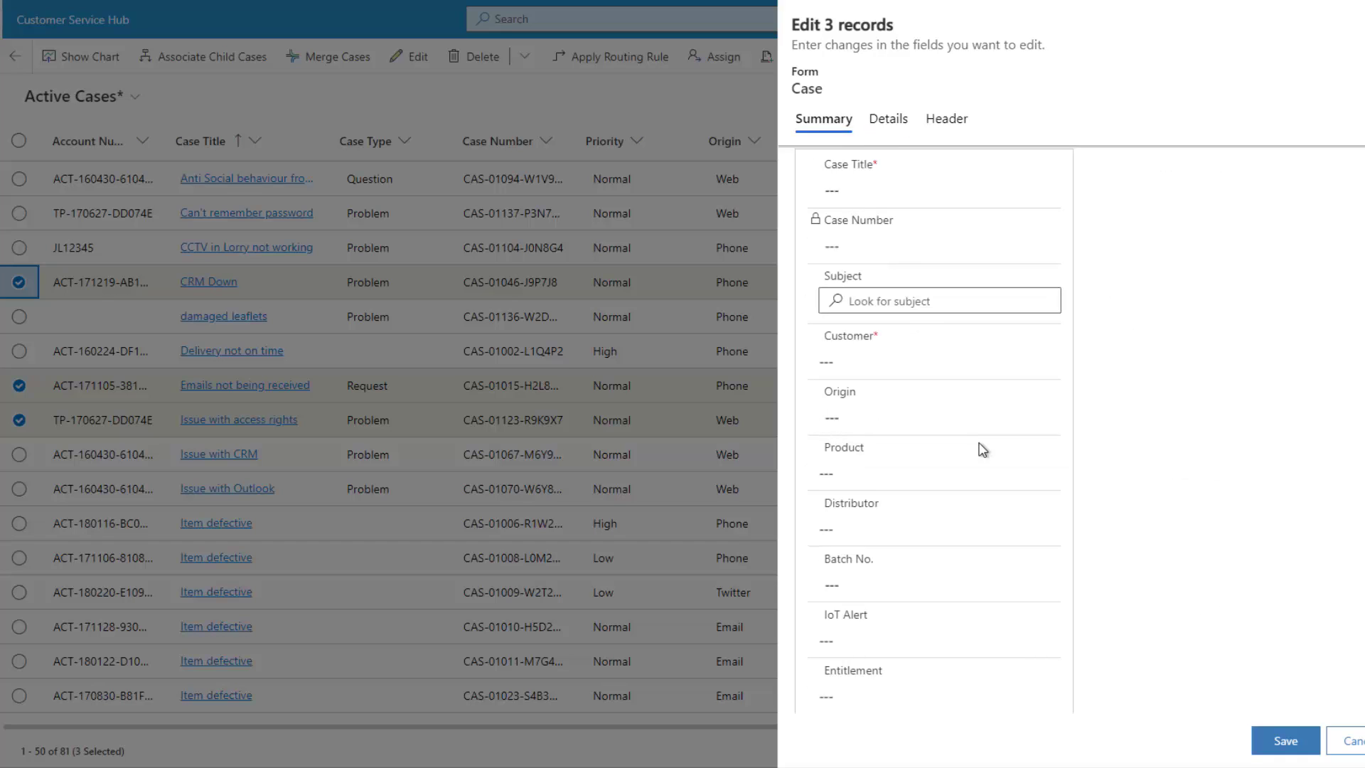
left_click(879, 417)
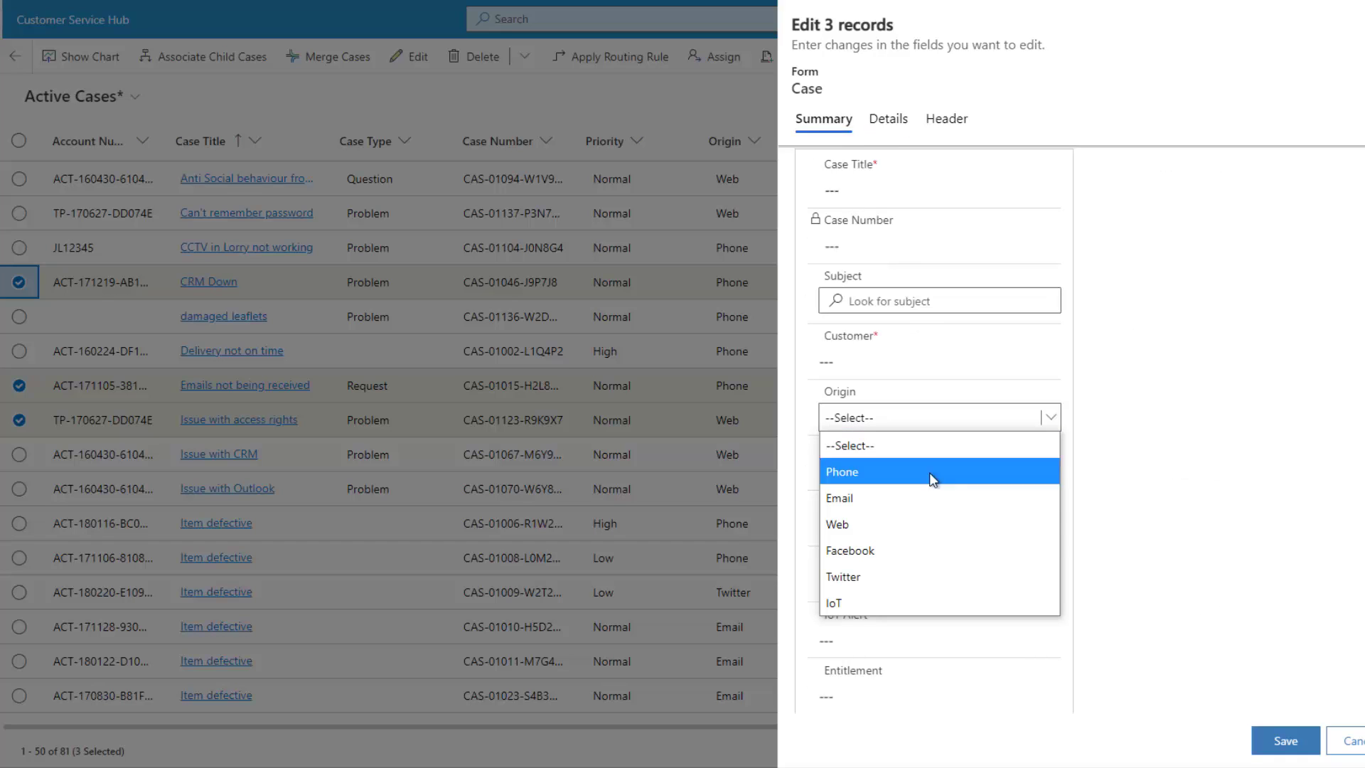
left_click(859, 471)
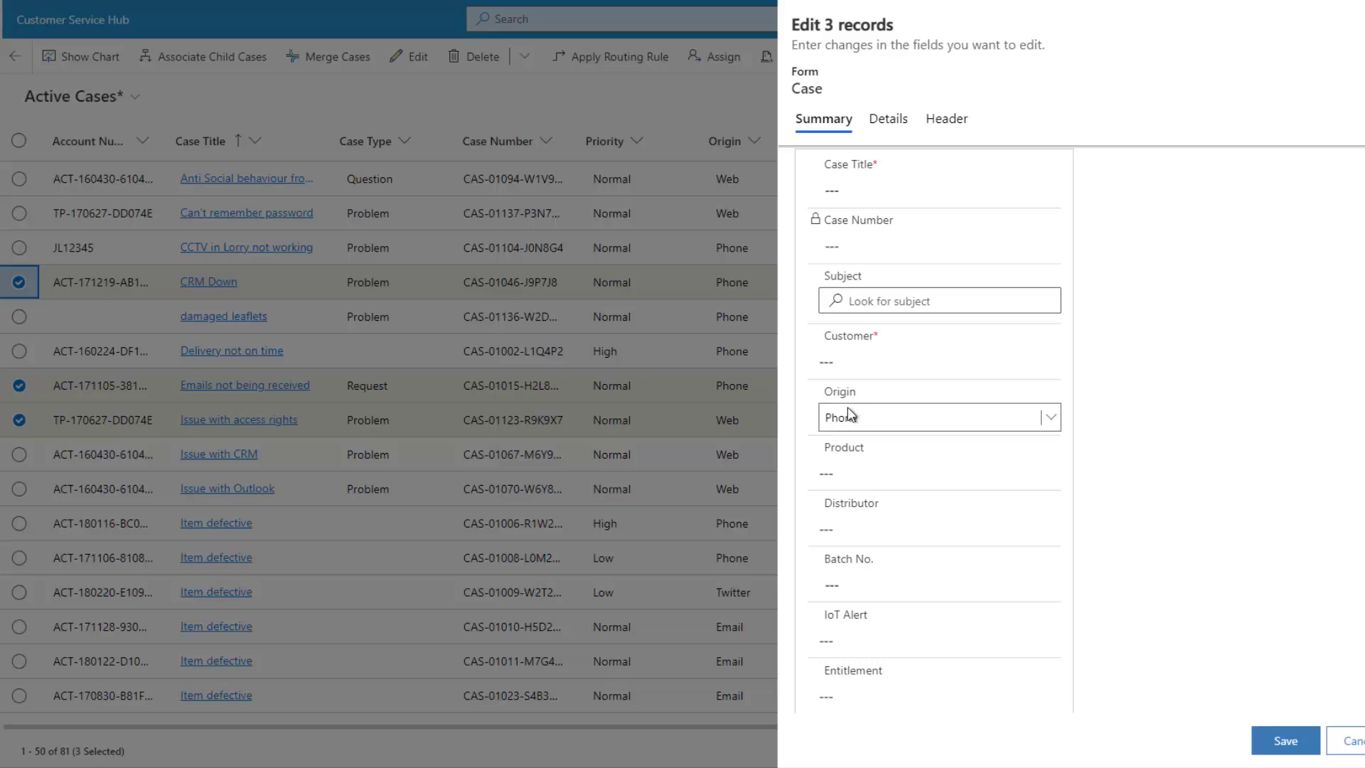
left_click(1277, 741)
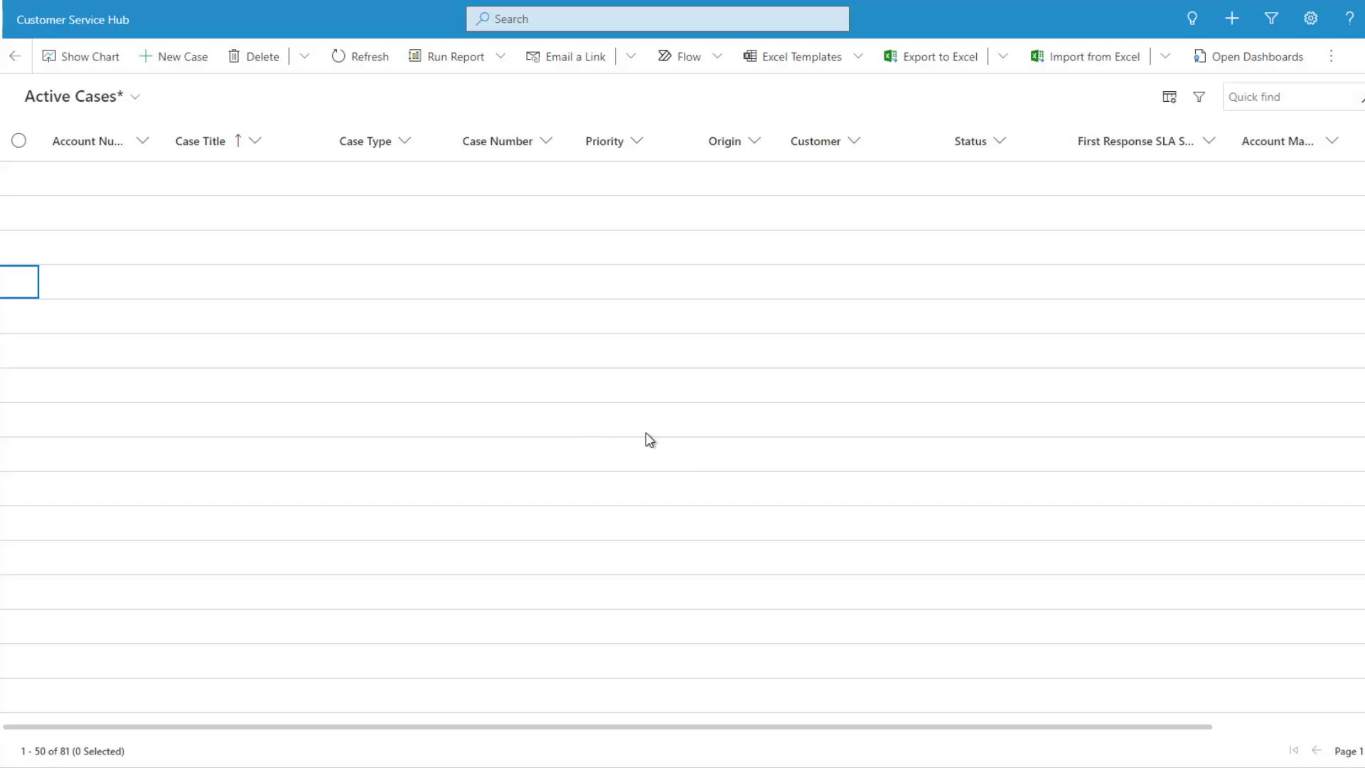